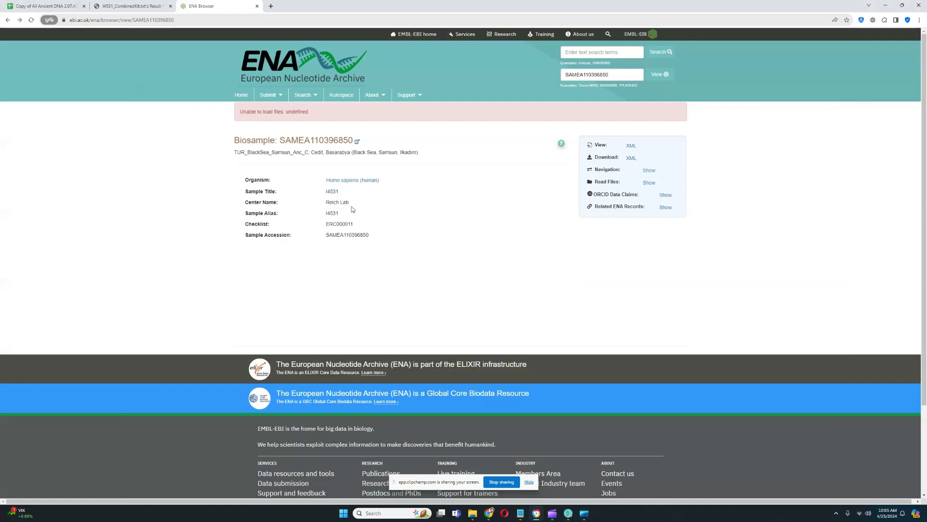
# Check the I4531 sample title in the ENA record and consult the All Ancient DNA spreadsheet before returning to the record.
pyautogui.moveTo(325, 192); pyautogui.dragTo(341, 193)
pyautogui.click(55, 3)
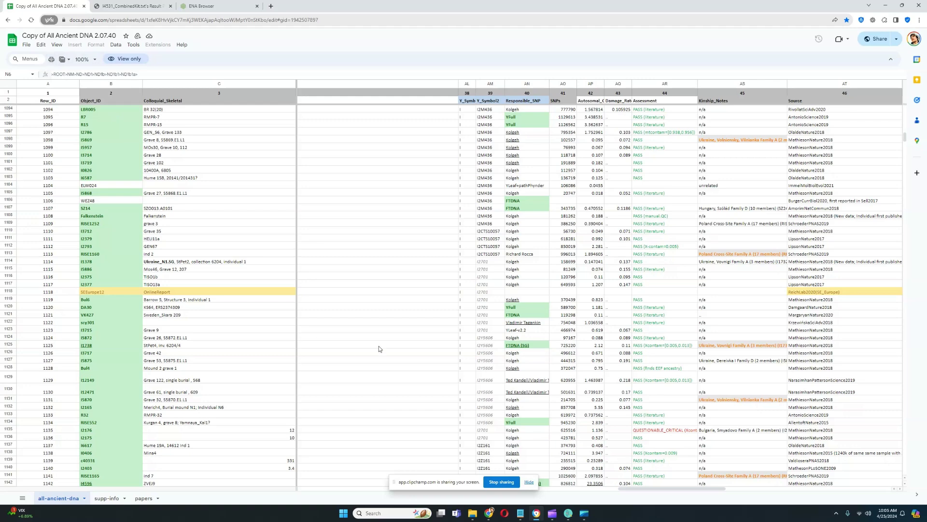
pyautogui.click(218, 6)
pyautogui.click(436, 247)
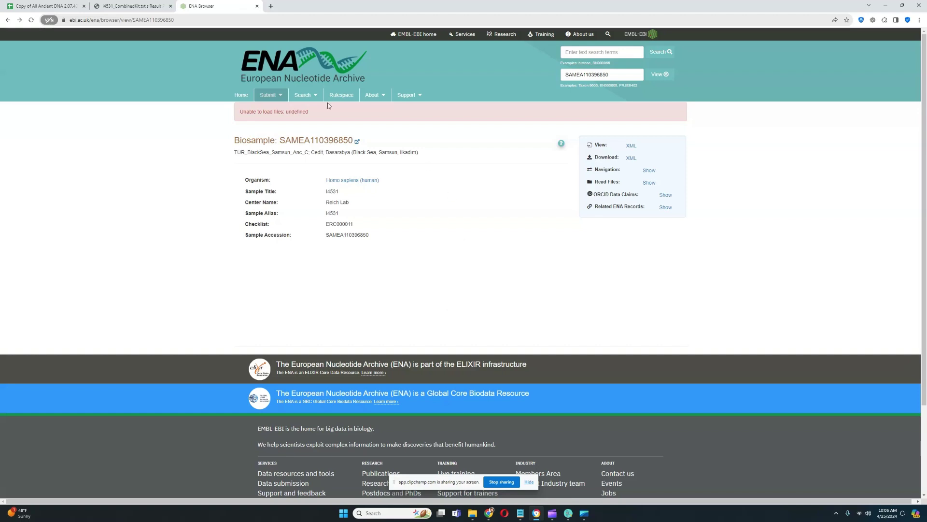
# Switch to the I4531_CombinedKit report and highlight the Z645 subclade at the end of the Y-DNA line.
pyautogui.hotkey('ctrl', 'shift', 'Tab')
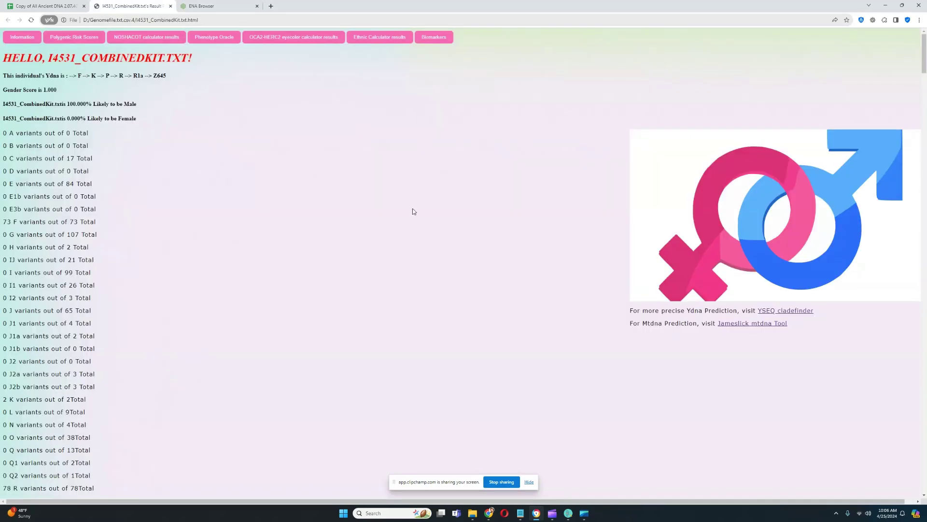
pyautogui.moveTo(152, 76); pyautogui.dragTo(169, 78)
pyautogui.click(383, 115)
# Switch to Admixture Studio and examine the single-population approximations in the Eurogenes K13 oracle text for I4531.
pyautogui.click(568, 513)
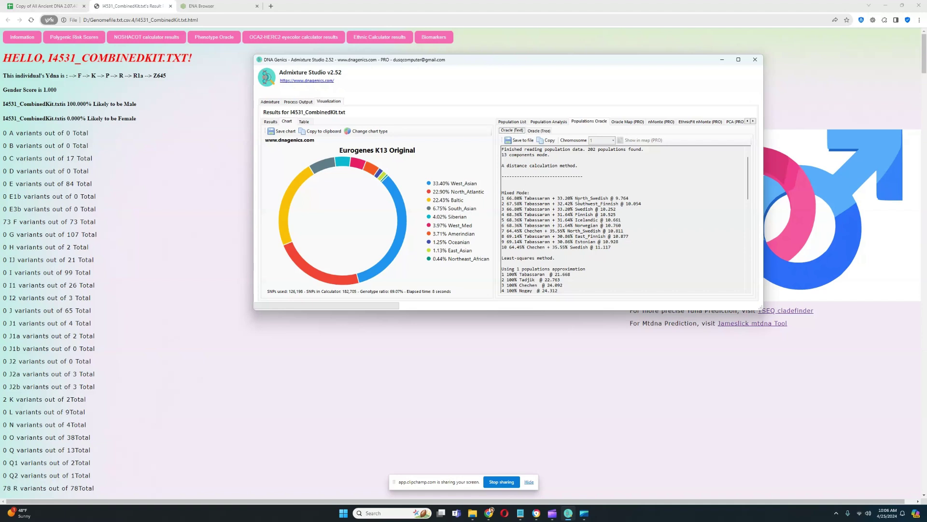
pyautogui.scroll(-1, 580, 201)
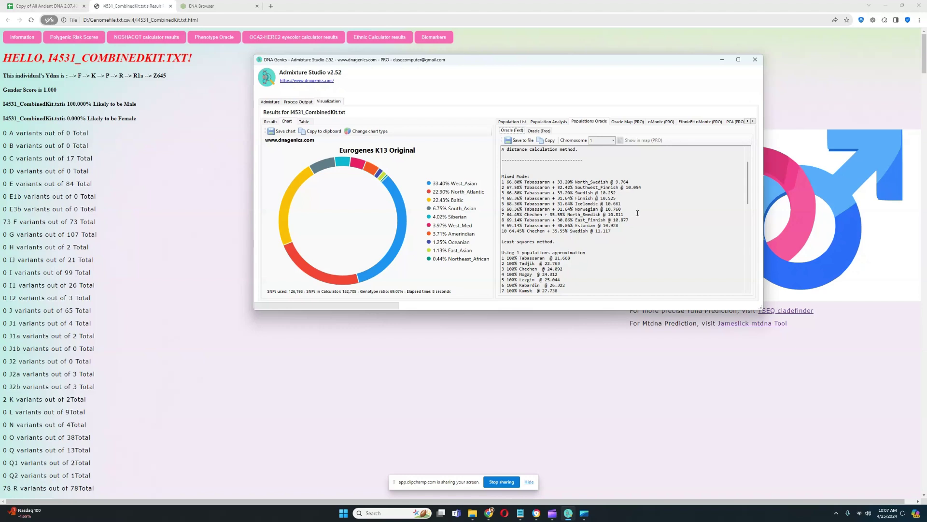
pyautogui.scroll(-5, 619, 211)
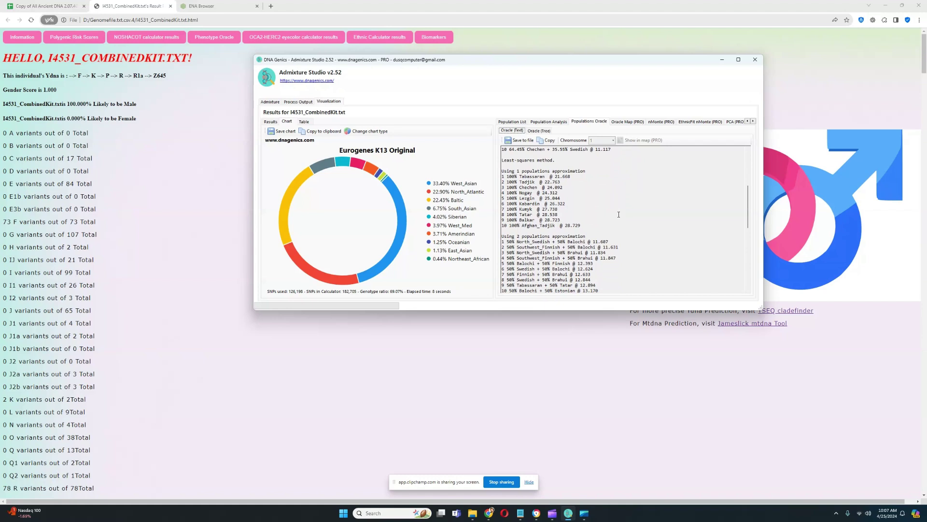
pyautogui.moveTo(511, 179); pyautogui.dragTo(664, 191)
pyautogui.click(519, 187)
pyautogui.click(664, 191)
pyautogui.moveTo(596, 224); pyautogui.dragTo(502, 176)
pyautogui.click(503, 176)
pyautogui.scroll(-1, 610, 227)
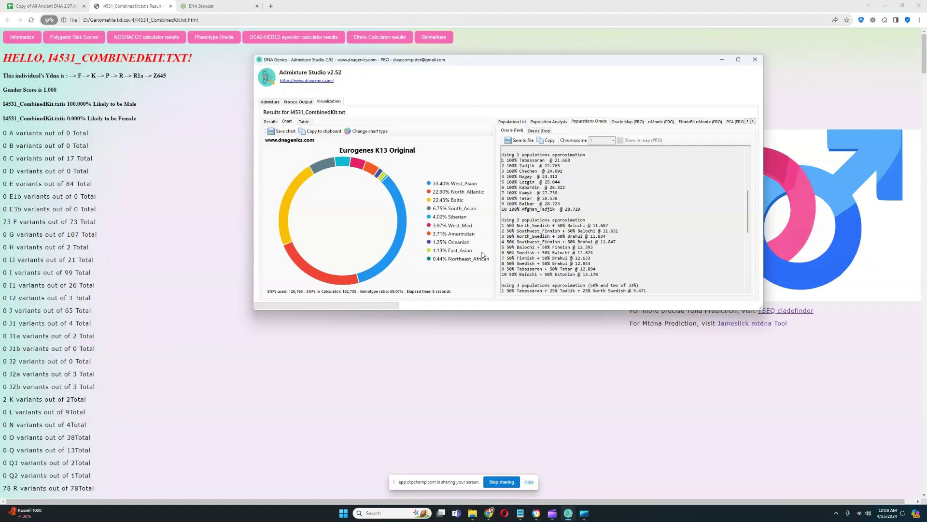
# Highlight the Mixed Mode population combinations in the oracle text, then return to the I4531 report in the browser.
pyautogui.scroll(7, 546, 236)
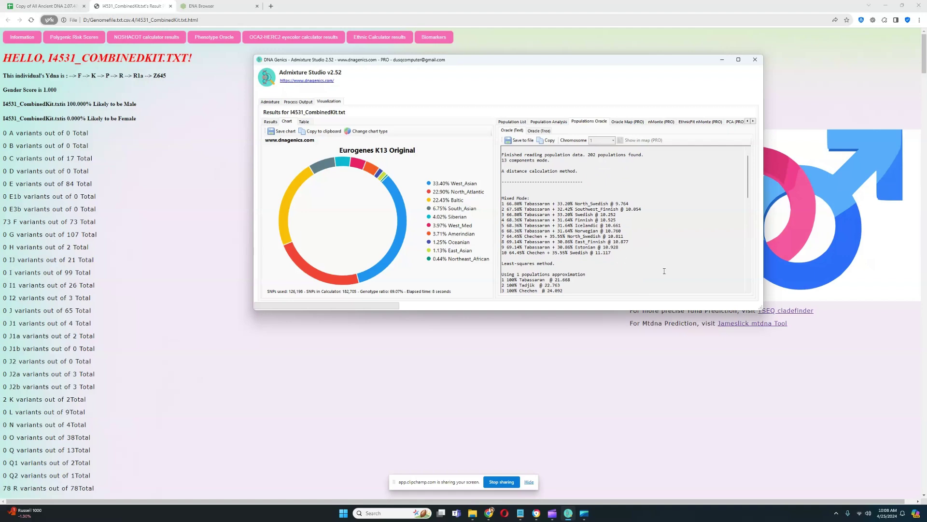
pyautogui.moveTo(613, 253); pyautogui.dragTo(502, 202)
pyautogui.click(607, 372)
# Search the web for Basarabya from the ENA sample description, then return to the record and highlight that place name.
pyautogui.click(201, 6)
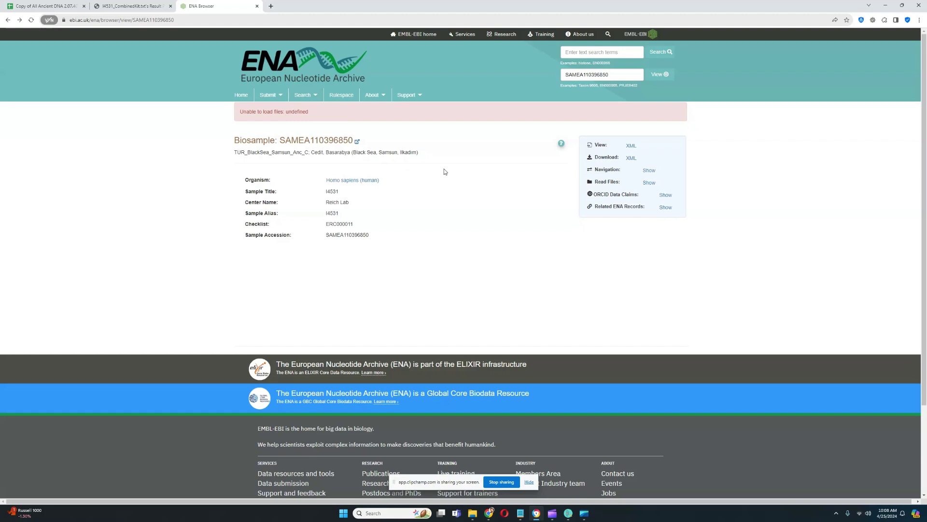
pyautogui.doubleClick(326, 152)
pyautogui.rightClick(344, 154)
pyautogui.click(373, 175)
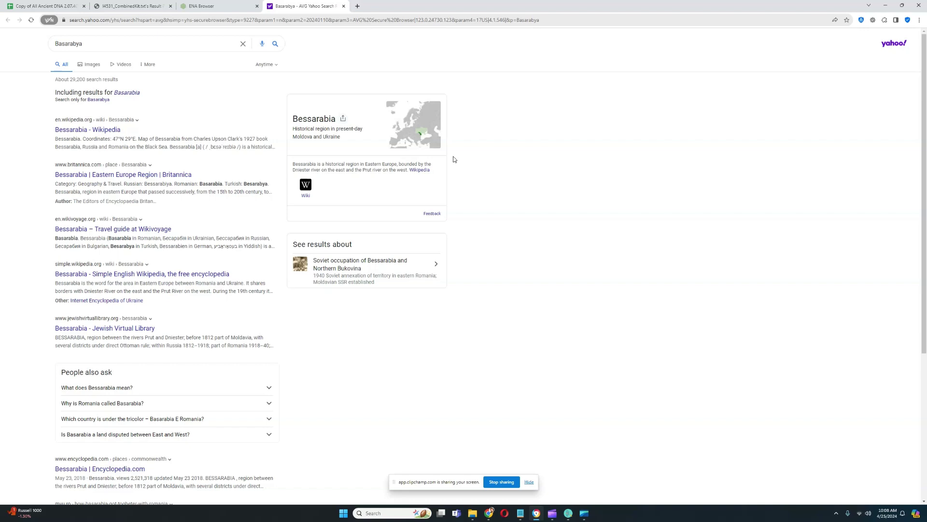
pyautogui.click(213, 6)
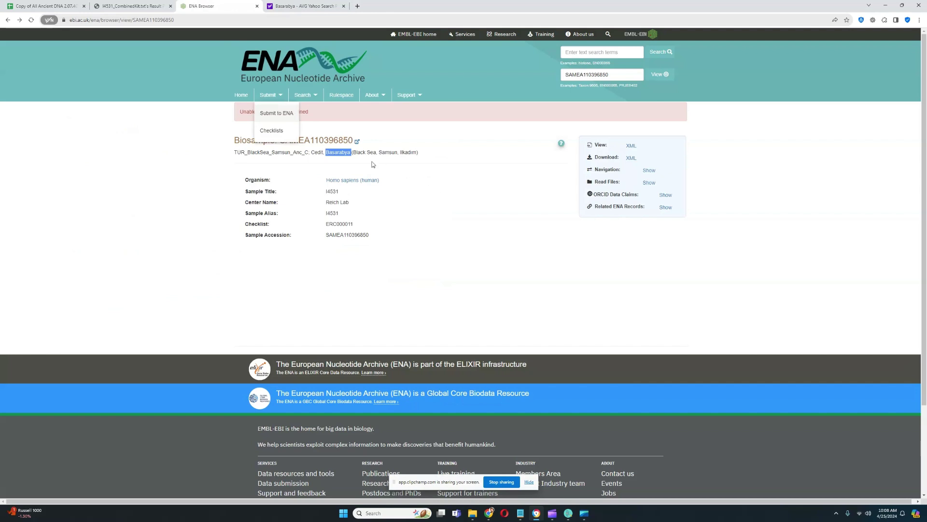
pyautogui.click(347, 155)
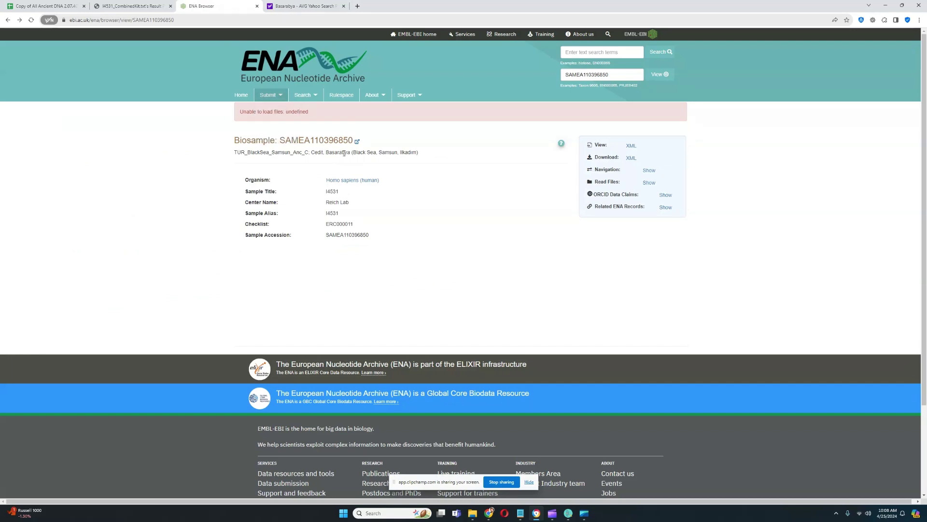
pyautogui.moveTo(326, 153); pyautogui.dragTo(352, 153)
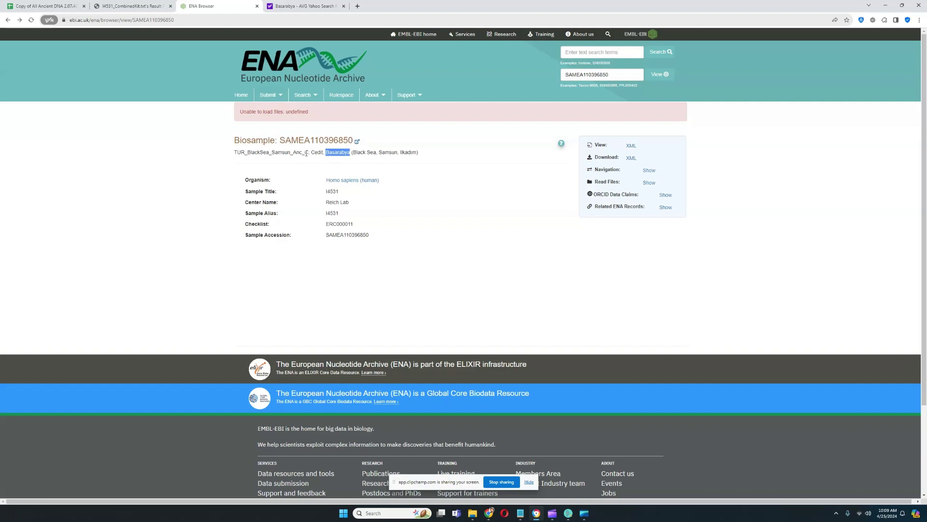
# Search the web for Cedit from the sample description, then close both search result pages.
pyautogui.moveTo(311, 153); pyautogui.dragTo(323, 154)
pyautogui.rightClick(318, 154)
pyautogui.click(327, 174)
pyautogui.click(430, 6)
pyautogui.click(344, 6)
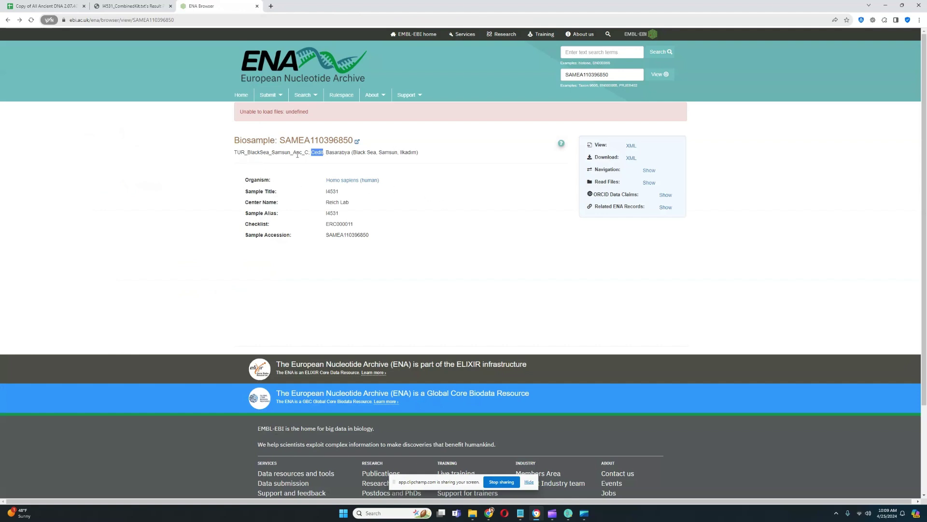
# Highlight the TUR country code in the ENA sample description and return to the I4531_CombinedKit report.
pyautogui.moveTo(235, 152); pyautogui.dragTo(245, 153)
pyautogui.click(136, 6)
pyautogui.click(208, 6)
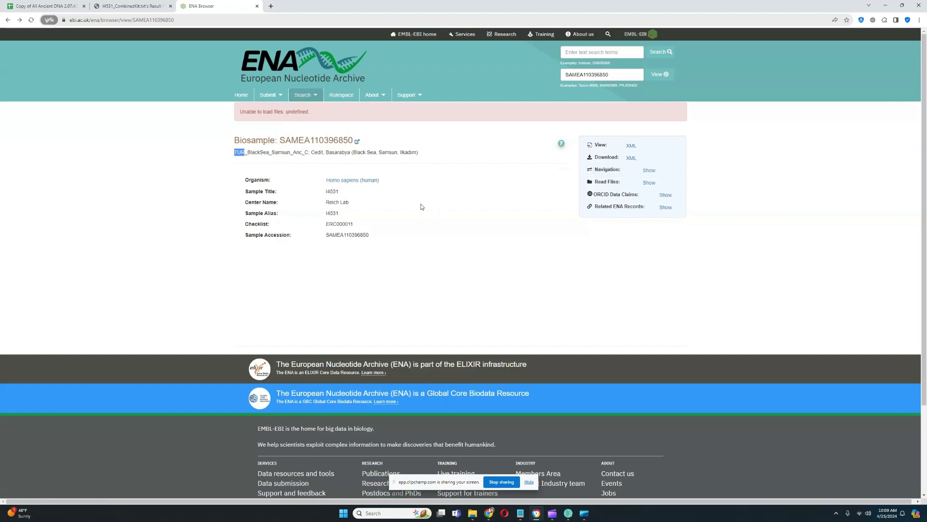
pyautogui.hotkey('ctrl', 'shift', 'Tab')
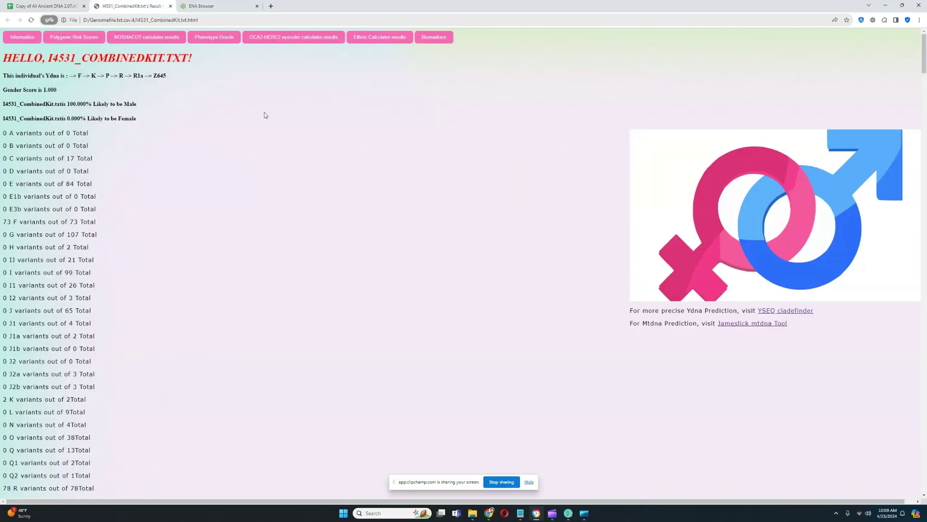
# Open the ethnic calculator results and enlarge their window to show the ten closest populations.
pyautogui.click(382, 37)
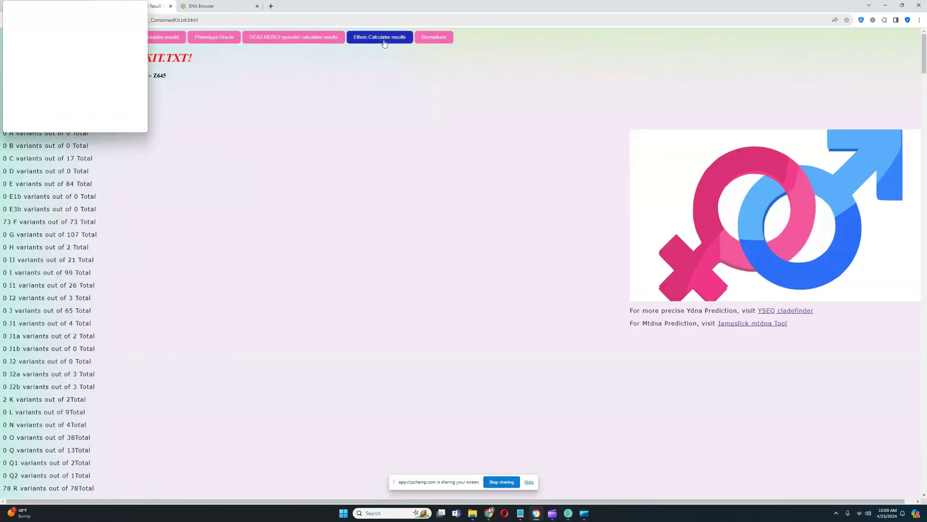
pyautogui.moveTo(130, 7); pyautogui.dragTo(325, 56)
pyautogui.moveTo(338, 182); pyautogui.dragTo(648, 426)
pyautogui.scroll(-2, 597, 227)
# Go through the ten closest populations one by one, highlighting entries from Kavkaz Medieval Anapa down to Punjabi_Jatt.
pyautogui.moveTo(203, 187); pyautogui.dragTo(267, 187)
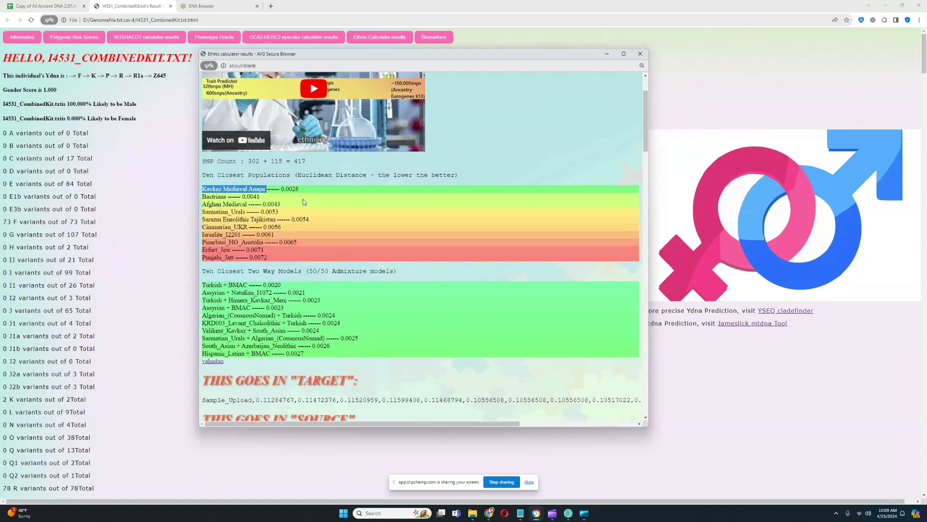
pyautogui.click(244, 196)
pyautogui.moveTo(204, 198); pyautogui.dragTo(231, 197)
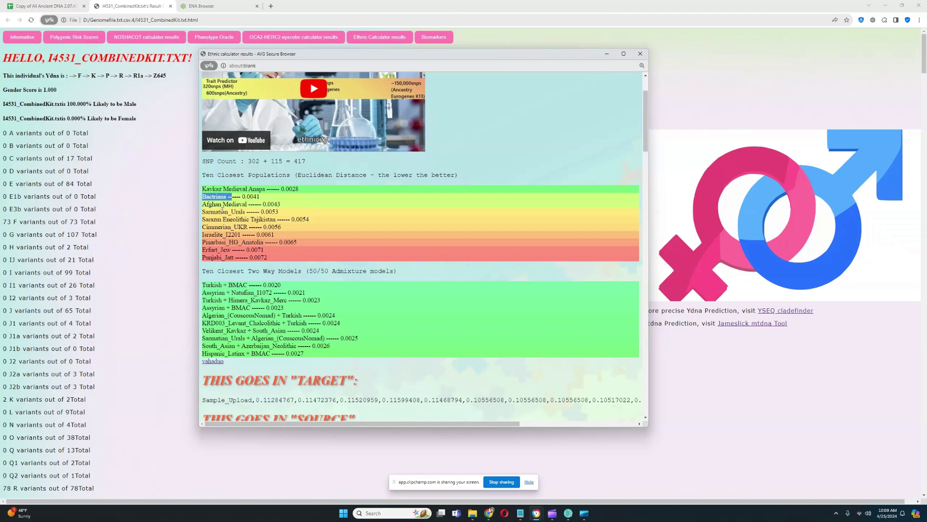
pyautogui.click(219, 210)
pyautogui.moveTo(203, 204); pyautogui.dragTo(250, 204)
pyautogui.click(206, 213)
pyautogui.moveTo(204, 212); pyautogui.dragTo(277, 219)
pyautogui.click(251, 212)
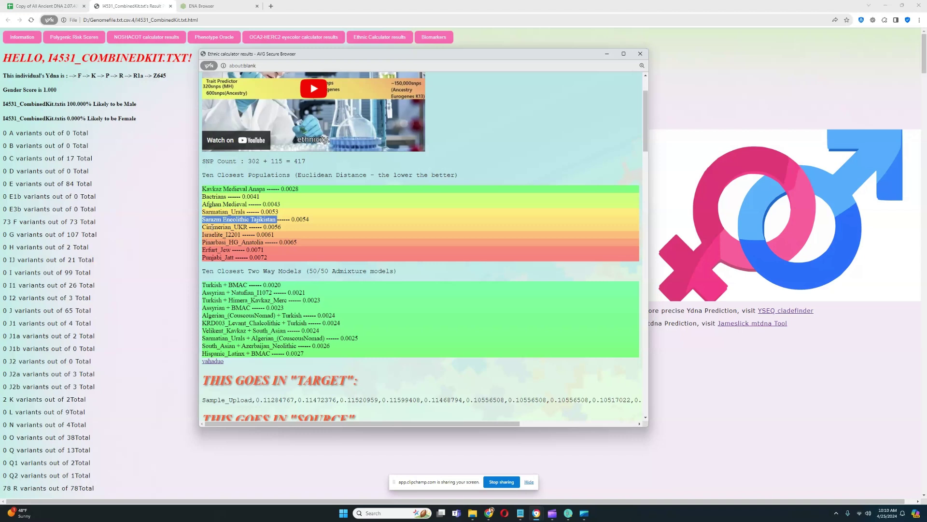
pyautogui.moveTo(203, 227); pyautogui.dragTo(250, 226)
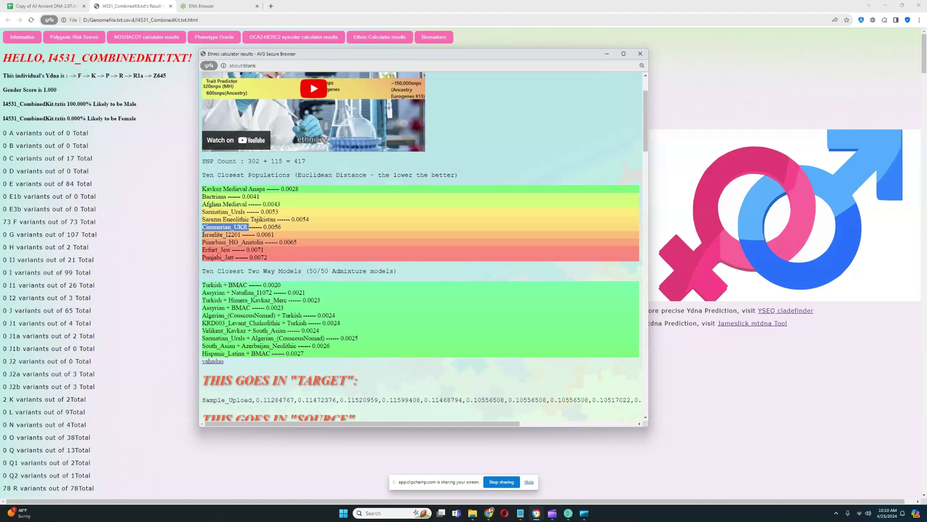
pyautogui.moveTo(203, 234); pyautogui.dragTo(261, 242)
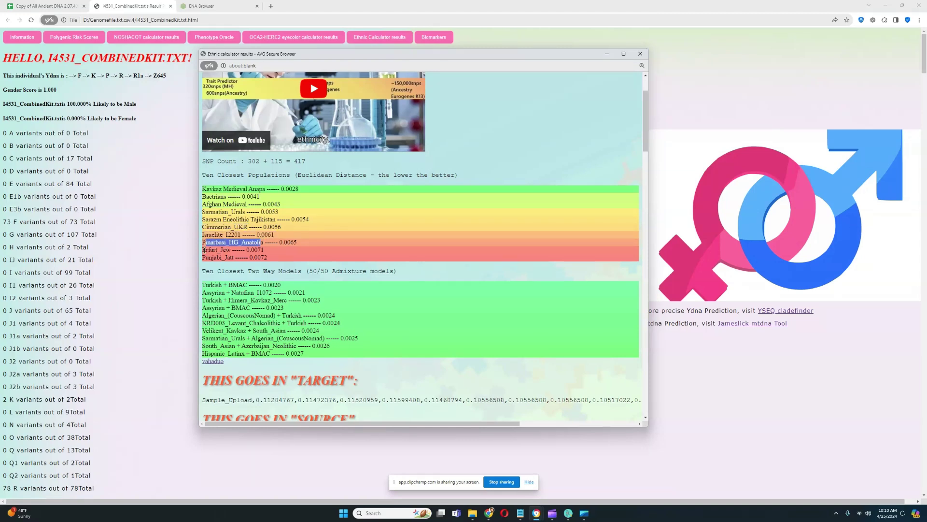
pyautogui.moveTo(203, 249)
pyautogui.mouseDown()
pyautogui.moveTo(231, 250)
pyautogui.moveTo(203, 260)
pyautogui.mouseUp()
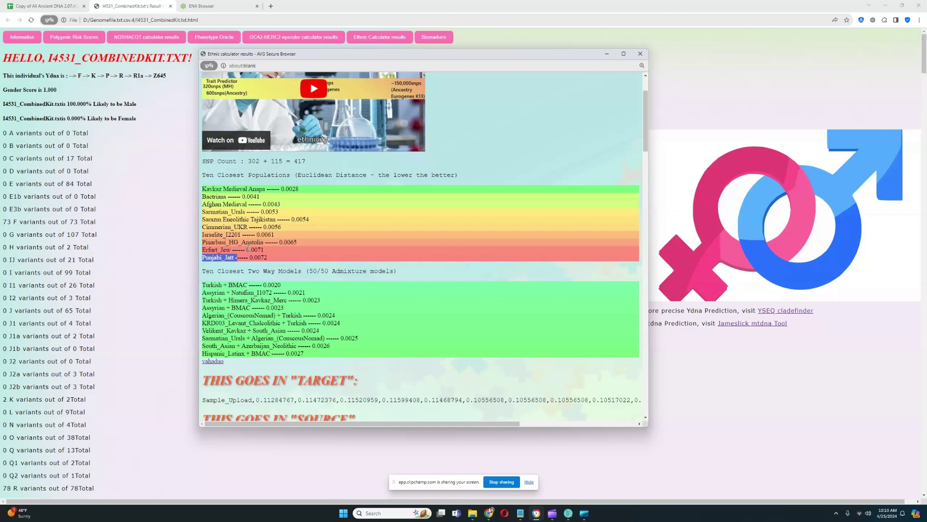
# Review the ten closest two-way admixture models, then close the ethnic calculator results window.
pyautogui.scroll(-1, 248, 246)
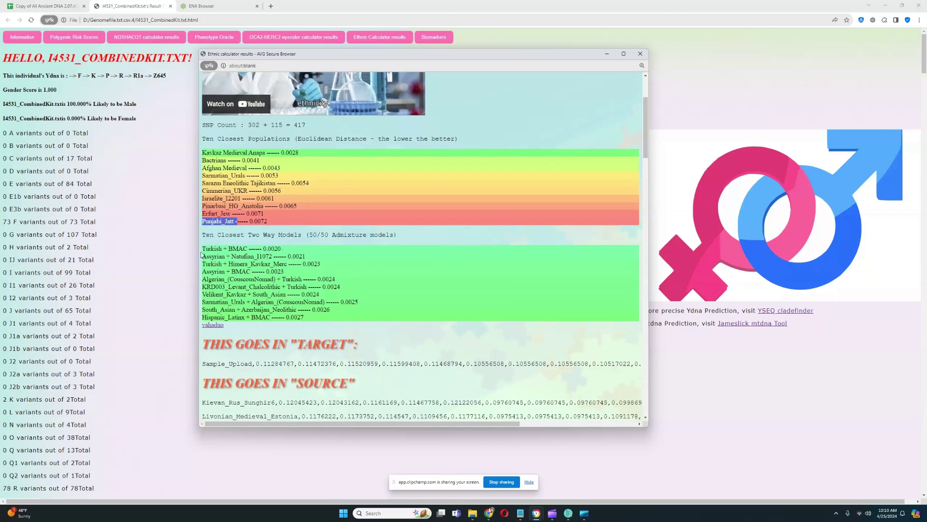
pyautogui.moveTo(203, 249)
pyautogui.mouseDown()
pyautogui.moveTo(274, 256)
pyautogui.moveTo(202, 248)
pyautogui.mouseUp()
pyautogui.click(375, 281)
pyautogui.moveTo(369, 303)
pyautogui.mouseDown()
pyautogui.moveTo(202, 248)
pyautogui.moveTo(364, 293)
pyautogui.mouseUp()
pyautogui.click(364, 293)
pyautogui.click(640, 54)
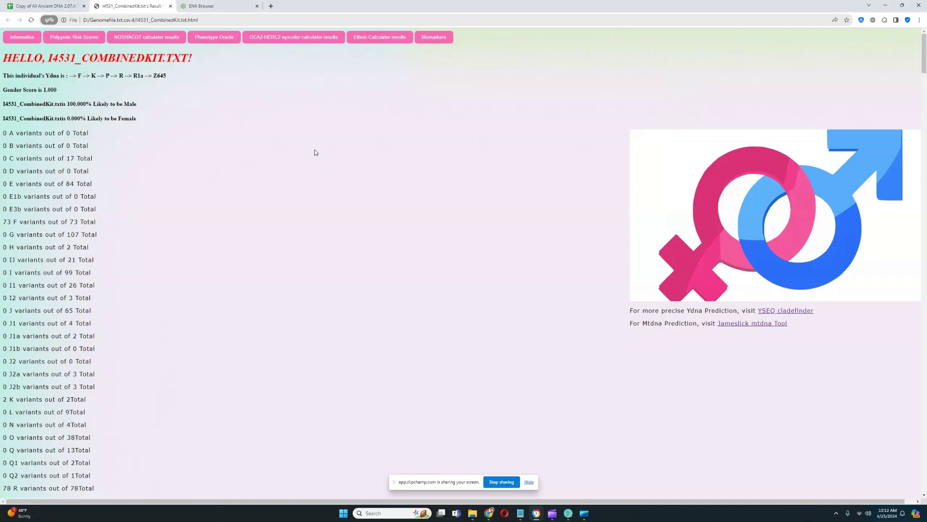
# Open the NOSHACOT phenotype predictor results and enlarge their window to nearly the full screen height.
pyautogui.click(146, 37)
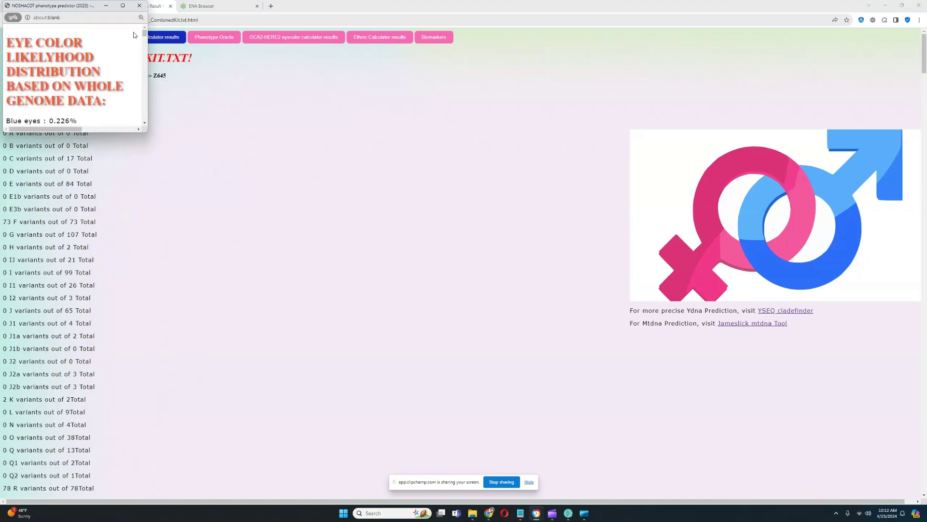
pyautogui.moveTo(83, 11); pyautogui.dragTo(241, 75)
pyautogui.moveTo(311, 201); pyautogui.dragTo(689, 462)
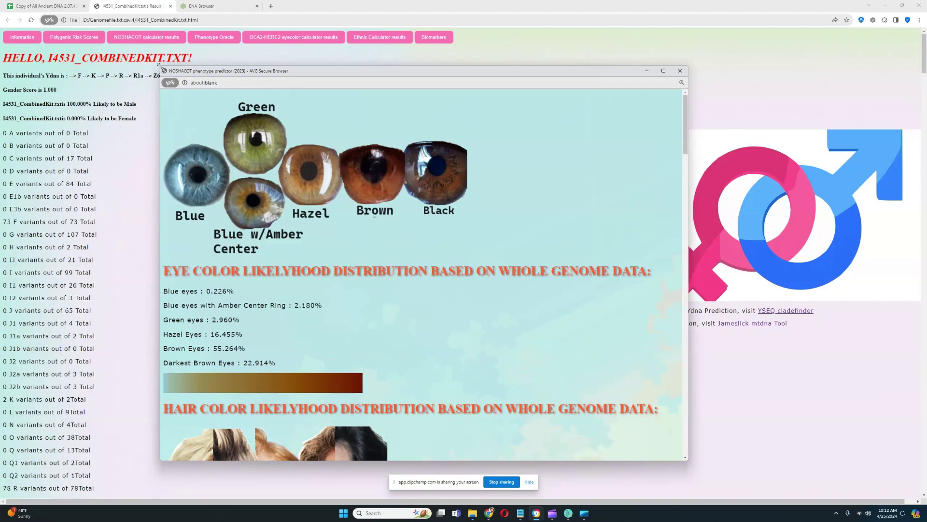
pyautogui.moveTo(161, 68); pyautogui.dragTo(87, 4)
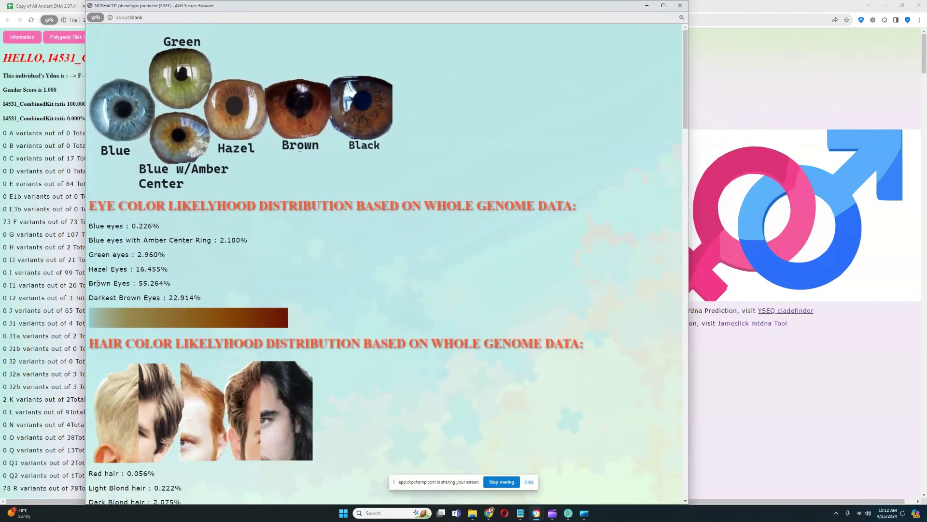
# Highlight the most likely eye, hair and skin colors in the NOSHACOT phenotype predictions.
pyautogui.moveTo(96, 283); pyautogui.dragTo(188, 286)
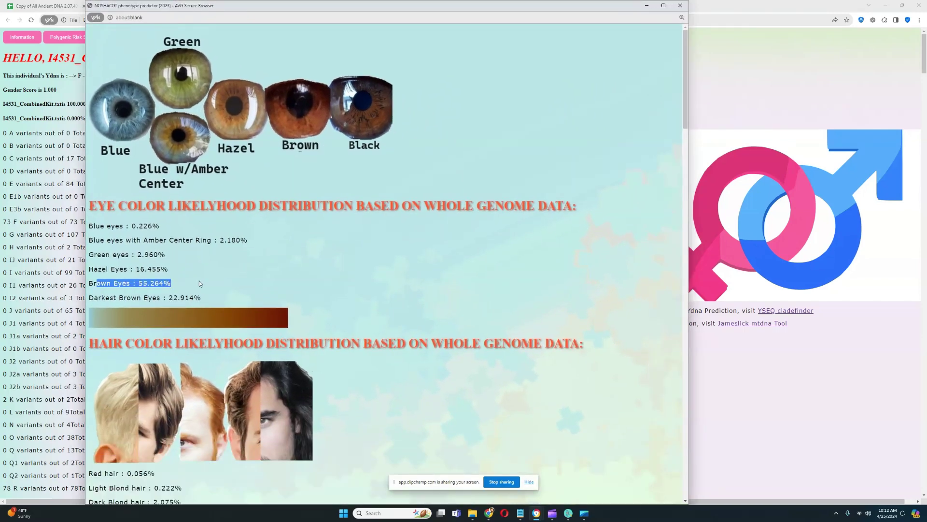
pyautogui.scroll(-4, 262, 260)
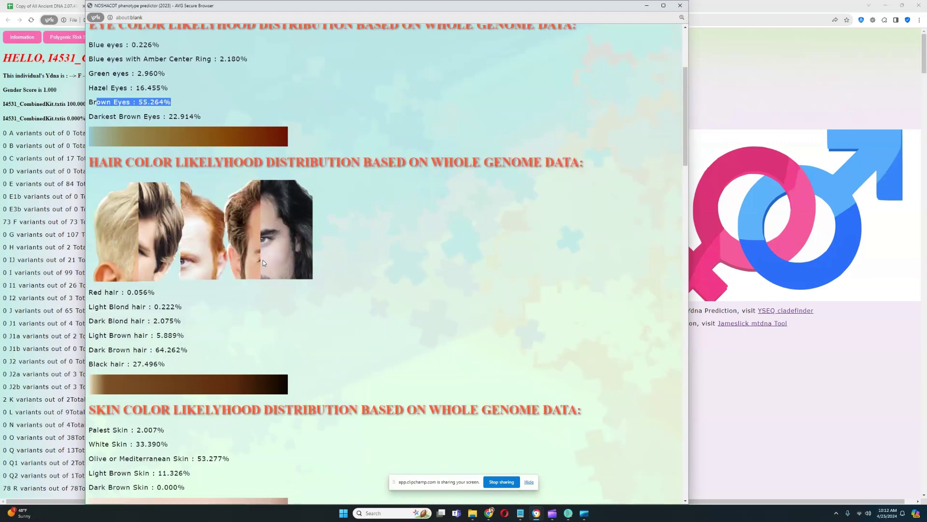
pyautogui.moveTo(244, 349); pyautogui.dragTo(88, 350)
pyautogui.scroll(-1, 296, 324)
pyautogui.scroll(-3, 297, 325)
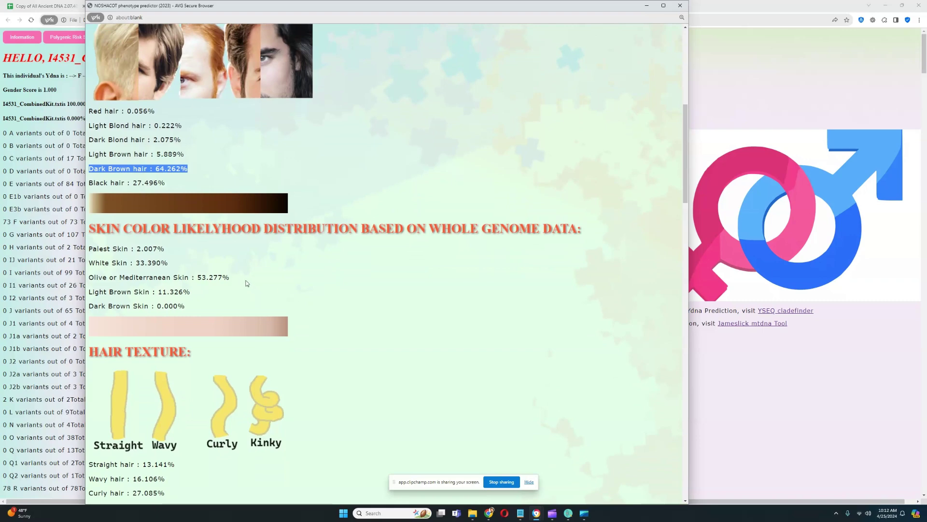
pyautogui.moveTo(245, 284); pyautogui.dragTo(88, 284)
pyautogui.scroll(-2, 306, 289)
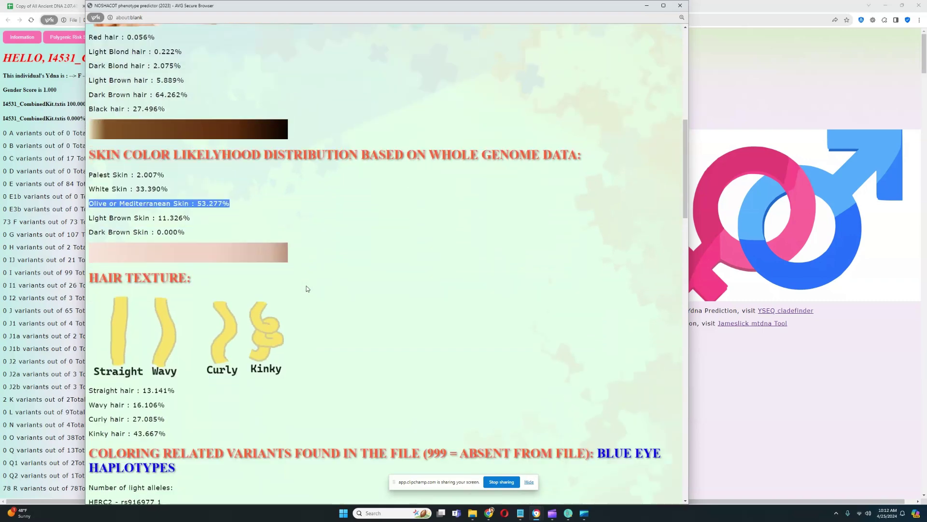
# Examine the hair texture predictions, highlighting the kinky and straight hair entries.
pyautogui.scroll(-1, 307, 289)
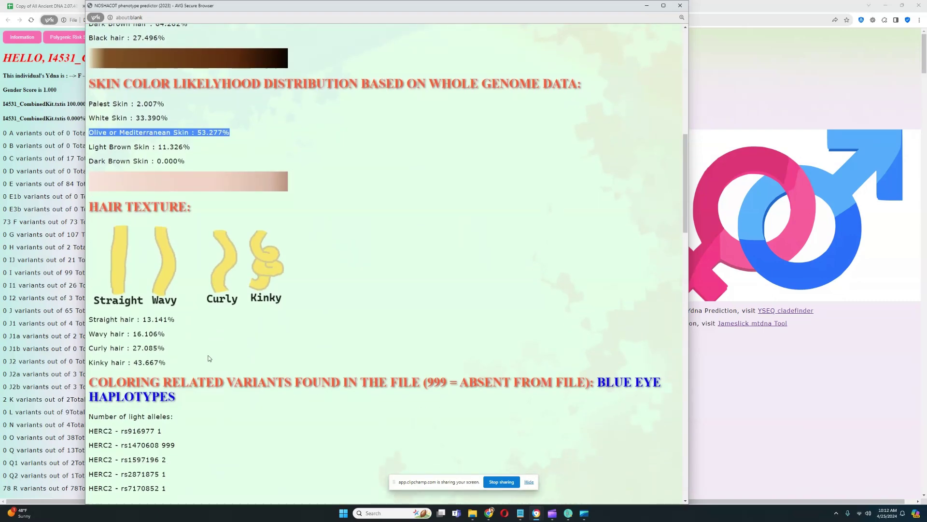
pyautogui.moveTo(175, 361); pyautogui.dragTo(81, 365)
pyautogui.click(234, 349)
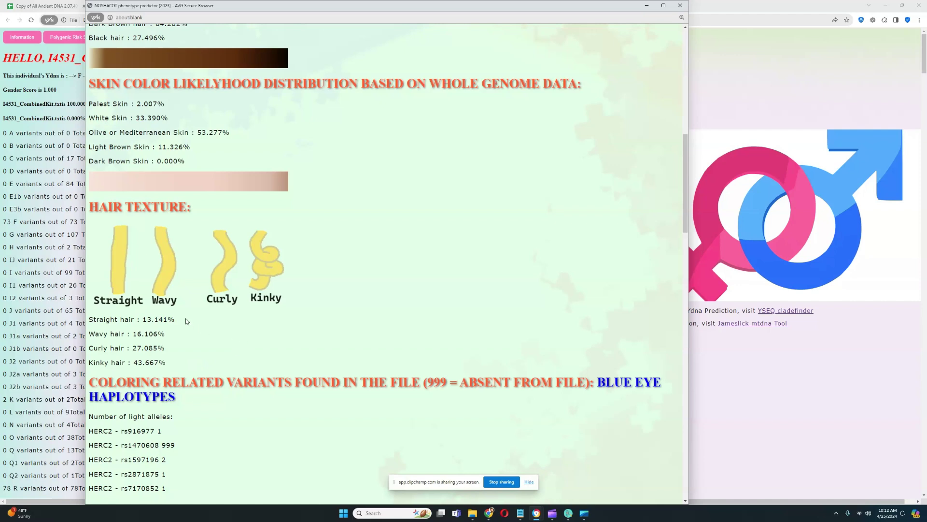
pyautogui.moveTo(176, 320); pyautogui.dragTo(88, 321)
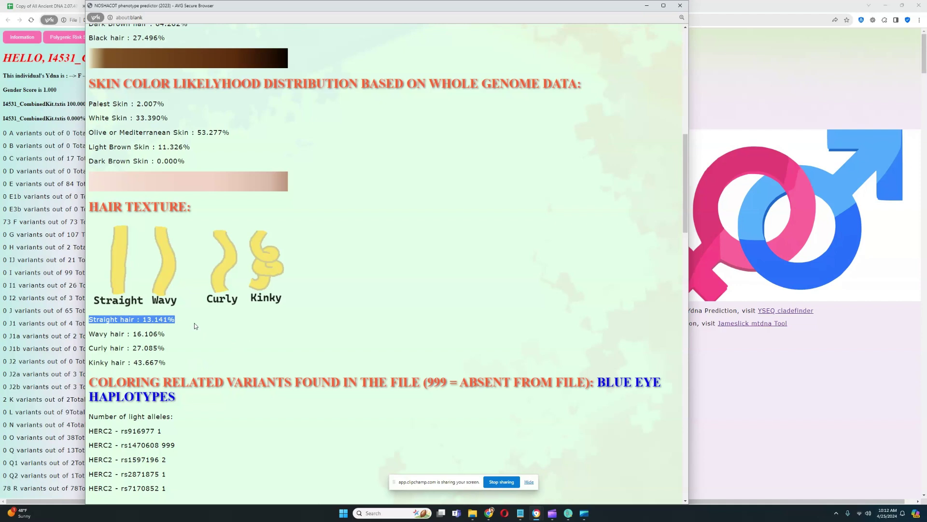
# Highlight the straight hair percentage and the full list of hair texture probabilities.
pyautogui.click(194, 324)
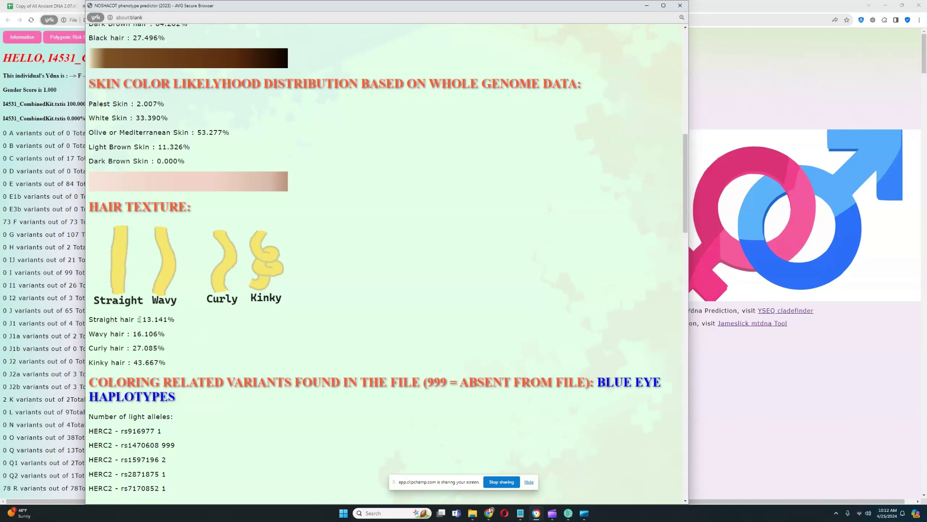
pyautogui.moveTo(140, 320); pyautogui.dragTo(187, 320)
pyautogui.moveTo(167, 364); pyautogui.dragTo(129, 320)
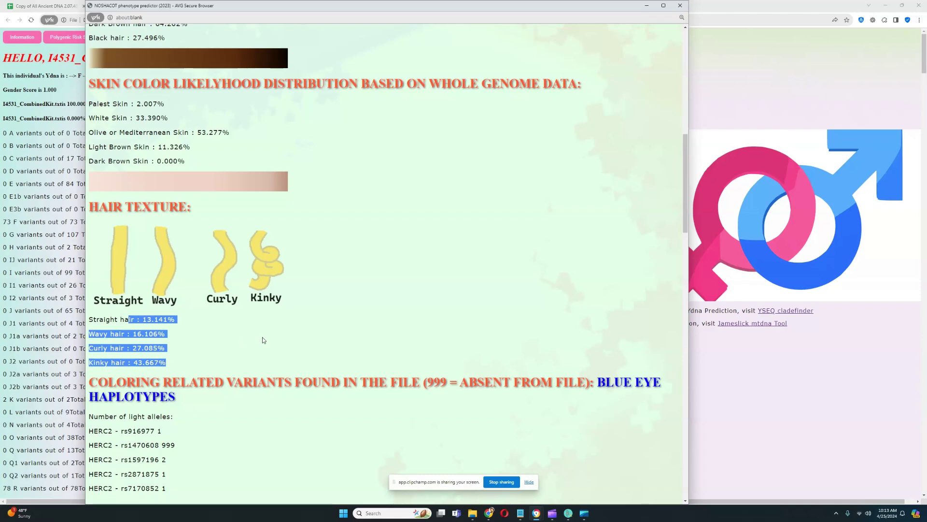
pyautogui.scroll(-3, 263, 340)
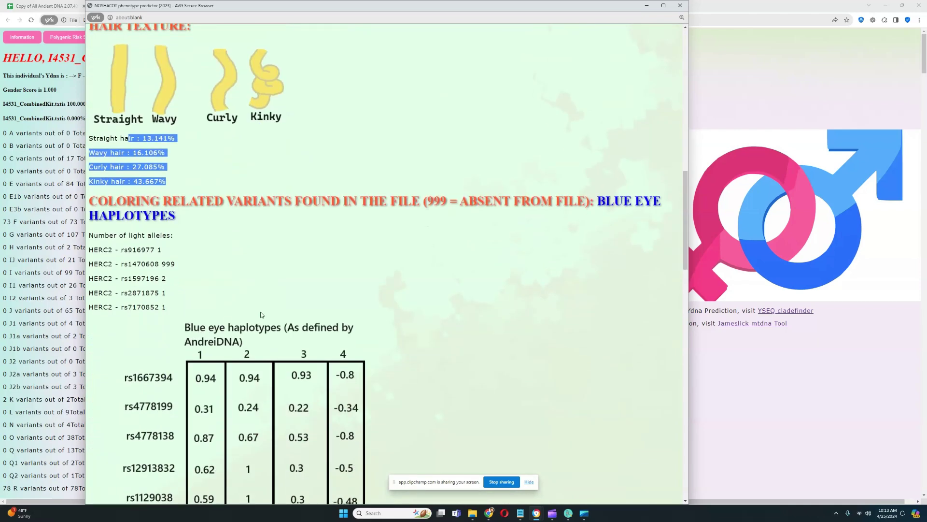
pyautogui.scroll(2, 320, 307)
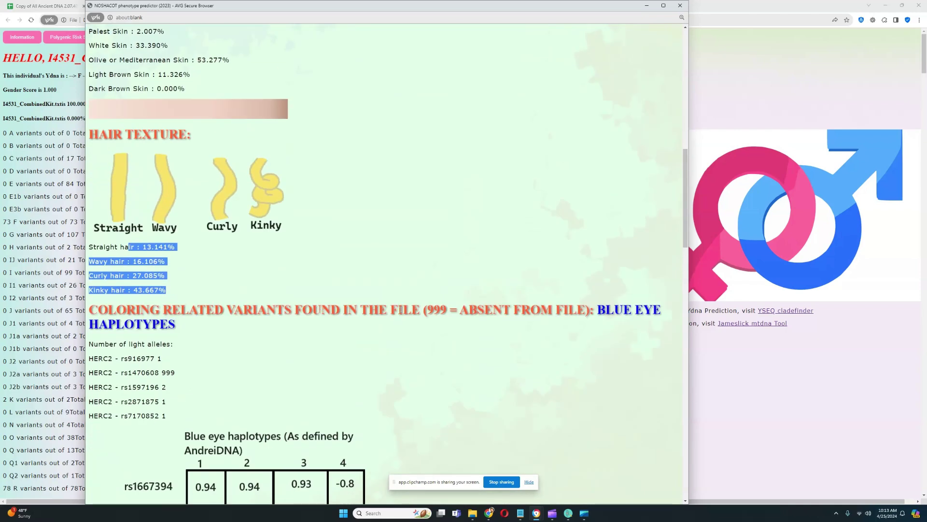
pyautogui.scroll(-2, 409, 290)
pyautogui.scroll(-1, 410, 289)
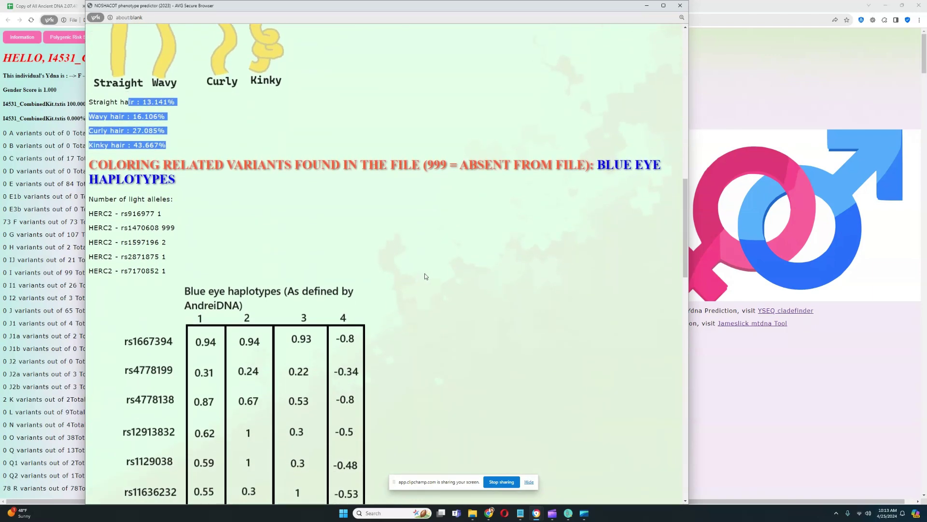
# Highlight the blue eye haplotype variants rs11636232, rs12913832 and rs1800407 in the list of coloring-related variants.
pyautogui.scroll(-10, 433, 269)
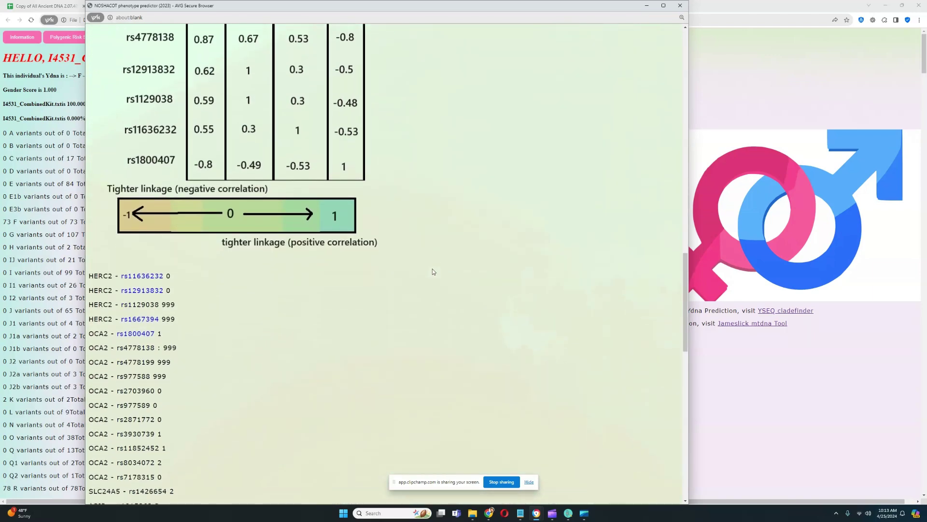
pyautogui.tripleClick(145, 276)
pyautogui.doubleClick(147, 291)
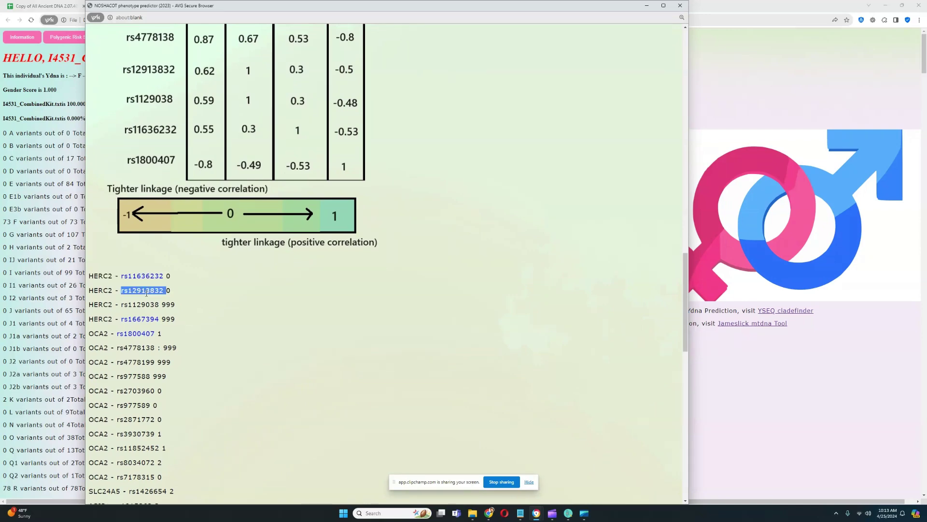
pyautogui.click(170, 331)
pyautogui.tripleClick(170, 332)
# Highlight all the MC1R variants at the end of the coloring variant list and close the NOSHACOT phenotype predictor window.
pyautogui.scroll(-10, 323, 311)
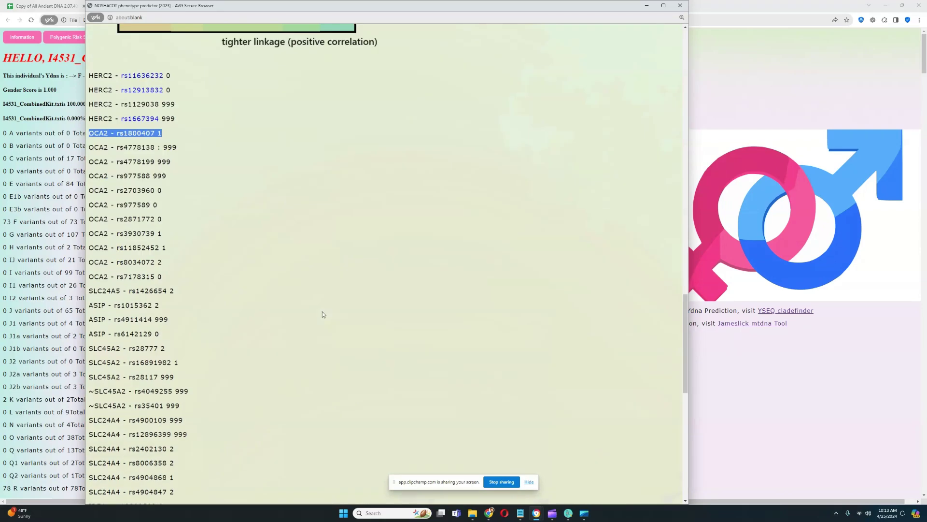
pyautogui.scroll(-4, 322, 311)
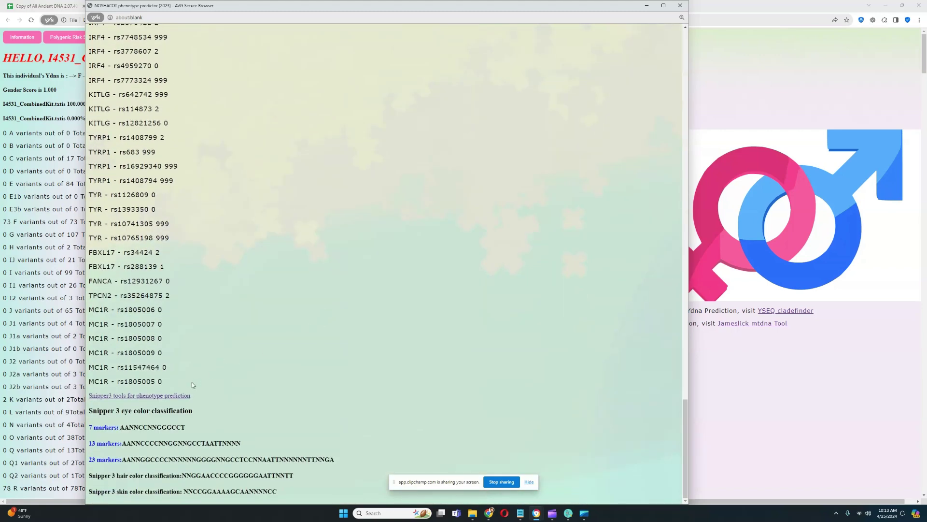
pyautogui.moveTo(190, 381); pyautogui.dragTo(87, 310)
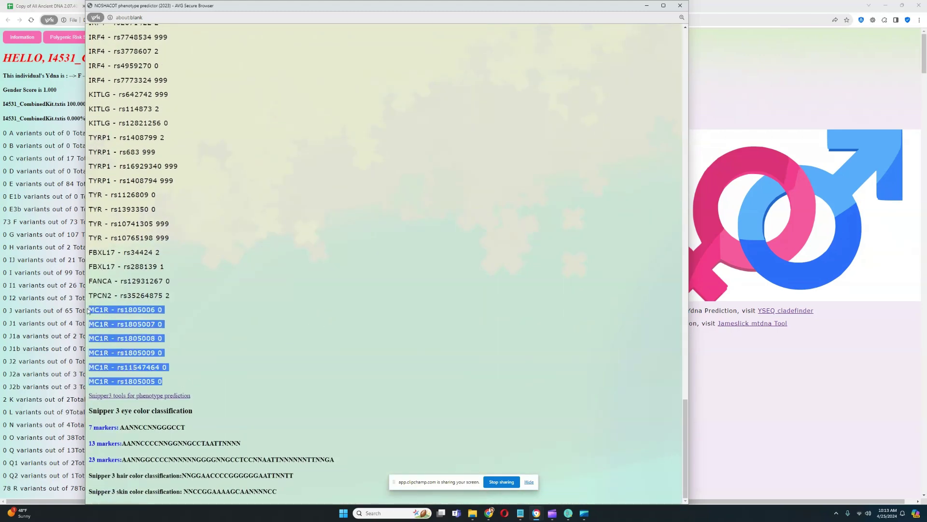
pyautogui.scroll(1, 294, 349)
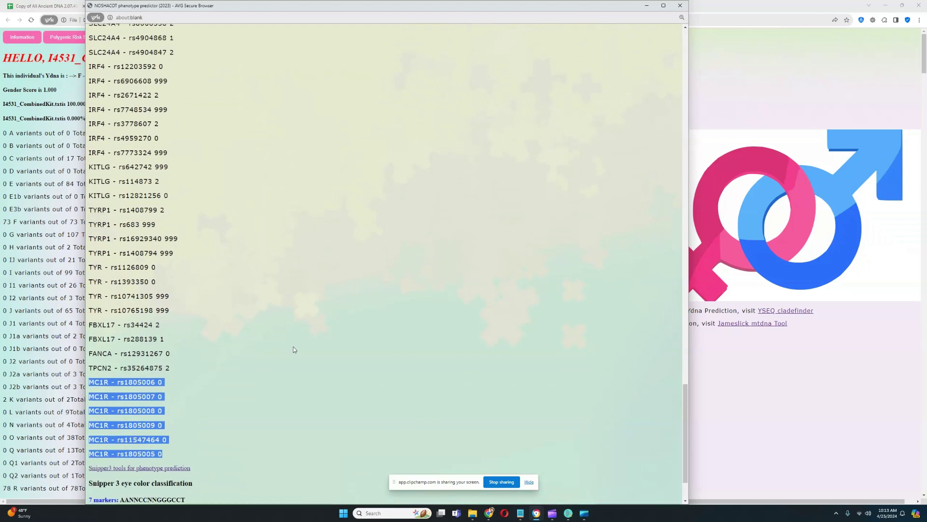
pyautogui.scroll(1, 294, 349)
pyautogui.scroll(-2, 281, 365)
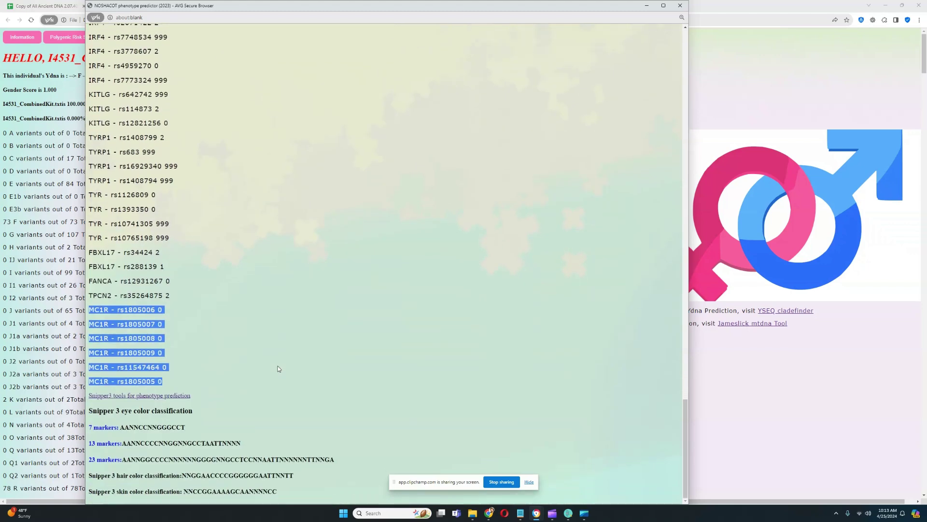
pyautogui.click(680, 5)
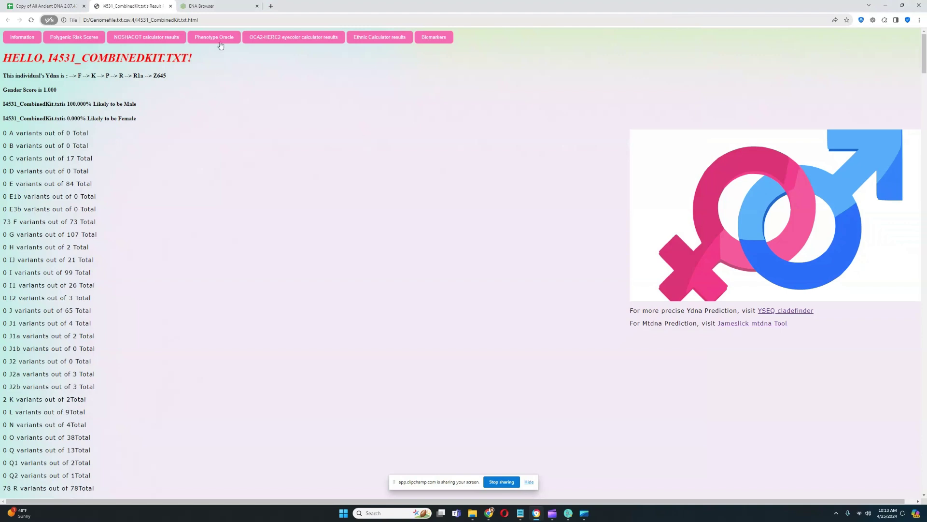
# Open the Phenotype Oracle results and enlarge their window to cover most of the page.
pyautogui.click(214, 38)
pyautogui.moveTo(60, 8); pyautogui.dragTo(192, 52)
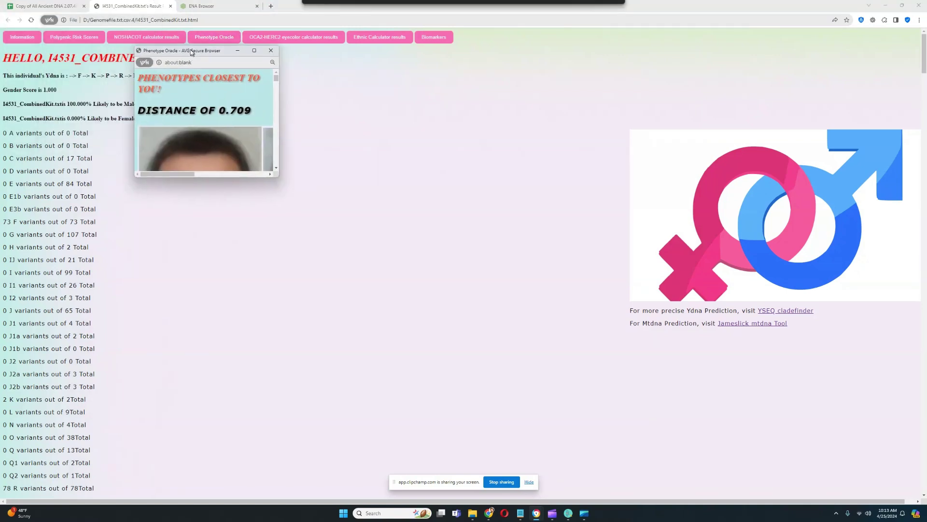
pyautogui.moveTo(280, 176); pyautogui.dragTo(764, 453)
pyautogui.moveTo(135, 207); pyautogui.dragTo(23, 209)
# Highlight the portrait pairs of the three closest single phenotypes in turn.
pyautogui.doubleClick(129, 194)
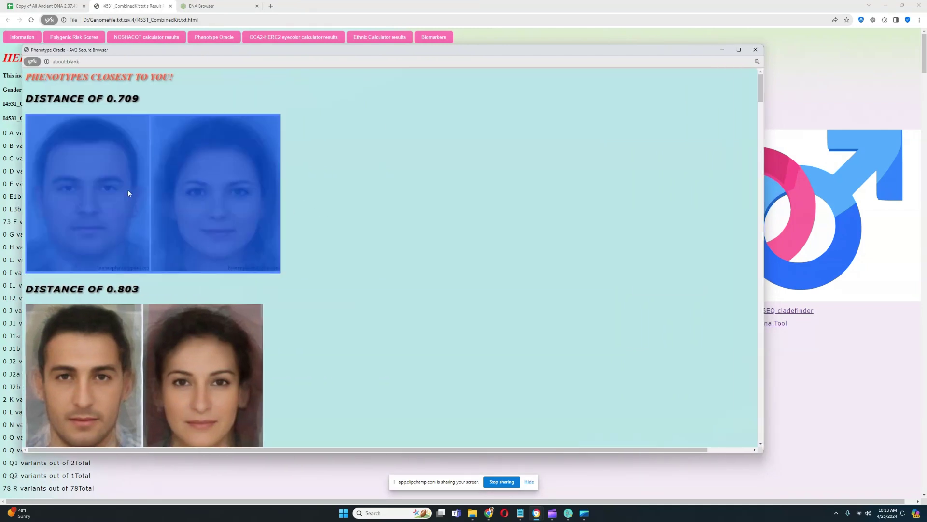
pyautogui.click(424, 197)
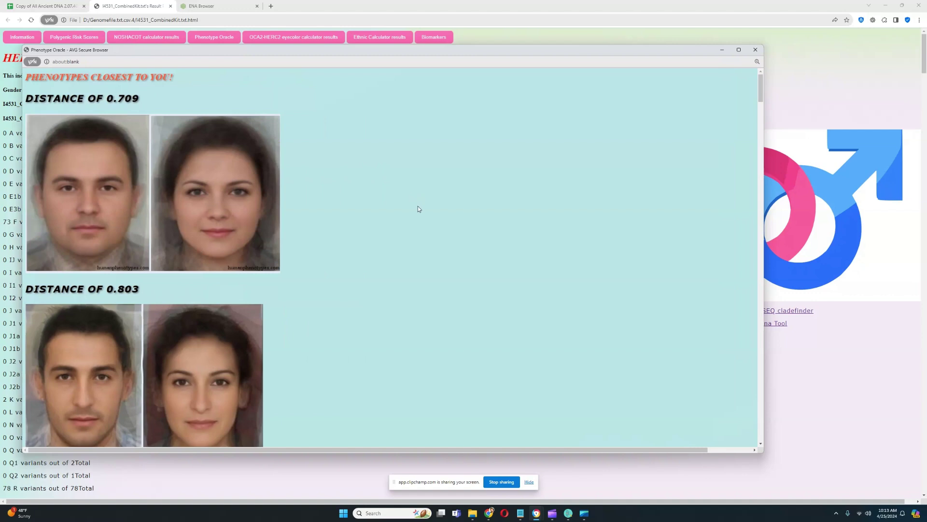
pyautogui.scroll(-3, 418, 207)
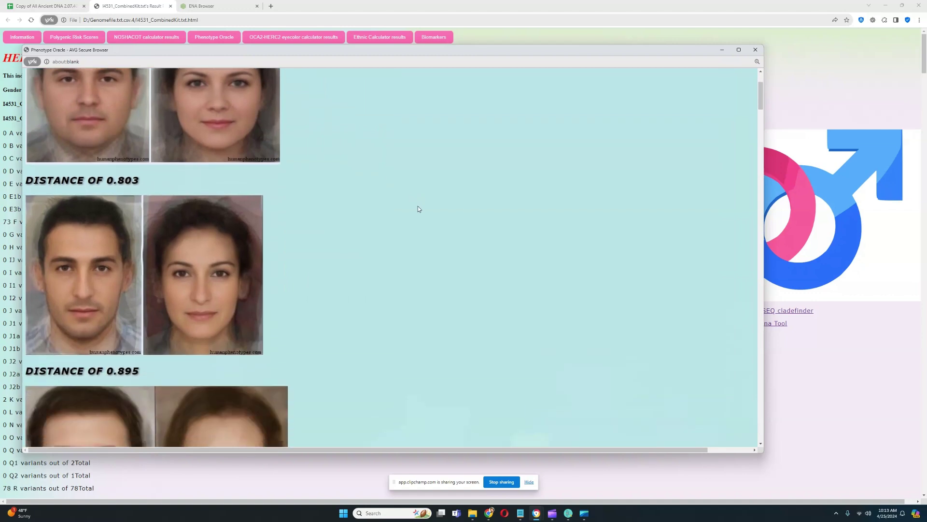
pyautogui.scroll(-3, 418, 209)
pyautogui.moveTo(350, 204); pyautogui.dragTo(34, 154)
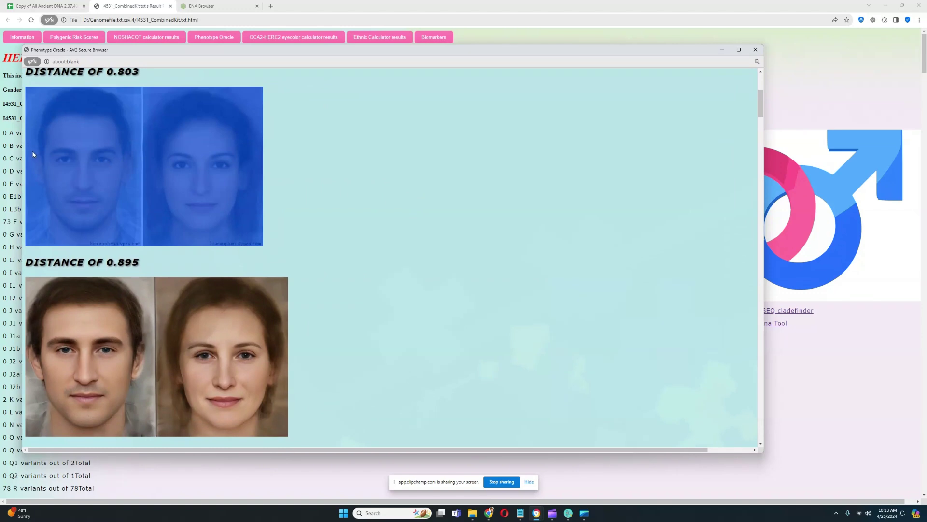
pyautogui.click(246, 183)
pyautogui.scroll(4, 299, 238)
pyautogui.scroll(-7, 299, 237)
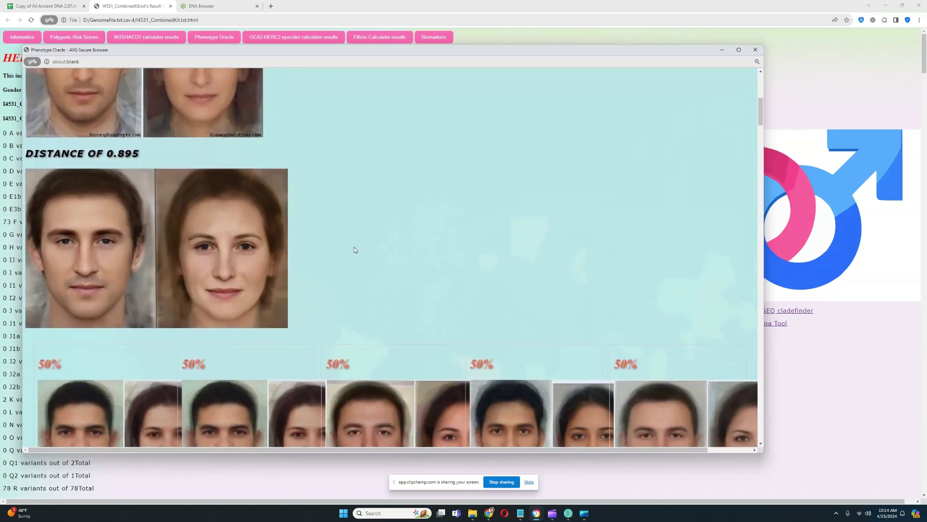
pyautogui.moveTo(354, 247); pyautogui.dragTo(72, 214)
pyautogui.click(309, 223)
# Widen the Phenotype Oracle window to fit the row of 50% + 50% phenotype mixes.
pyautogui.scroll(-5, 684, 261)
pyautogui.moveTo(763, 251); pyautogui.dragTo(861, 265)
pyautogui.scroll(-4, 516, 183)
pyautogui.scroll(2, 514, 185)
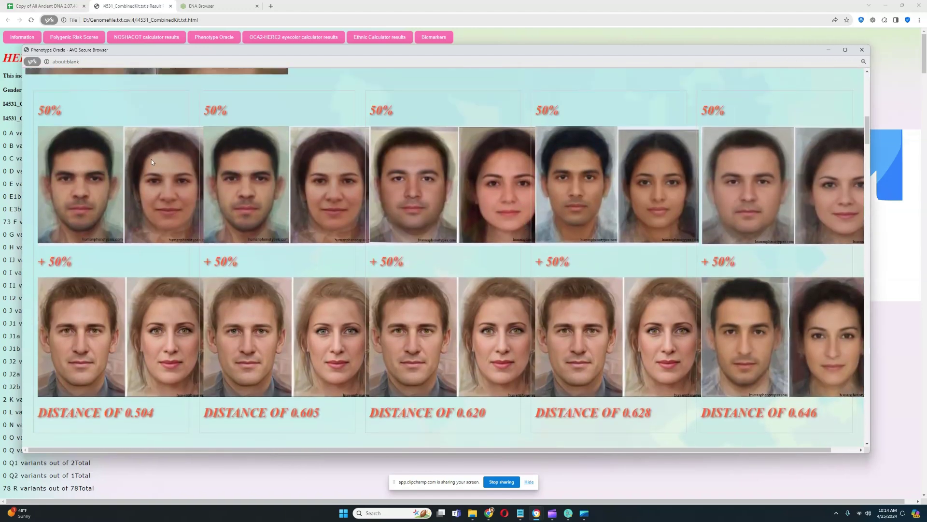
# Examine the two closest 50% + 50% phenotype mixes, highlighting their percentages and portraits, and close the Phenotype Oracle window.
pyautogui.moveTo(38, 110); pyautogui.dragTo(91, 112)
pyautogui.moveTo(36, 257); pyautogui.dragTo(97, 261)
pyautogui.click(96, 261)
pyautogui.moveTo(202, 111); pyautogui.dragTo(259, 112)
pyautogui.moveTo(201, 259); pyautogui.dragTo(239, 260)
pyautogui.click(273, 260)
pyautogui.moveTo(169, 353); pyautogui.dragTo(99, 334)
pyautogui.moveTo(95, 347); pyautogui.dragTo(253, 336)
pyautogui.click(861, 51)
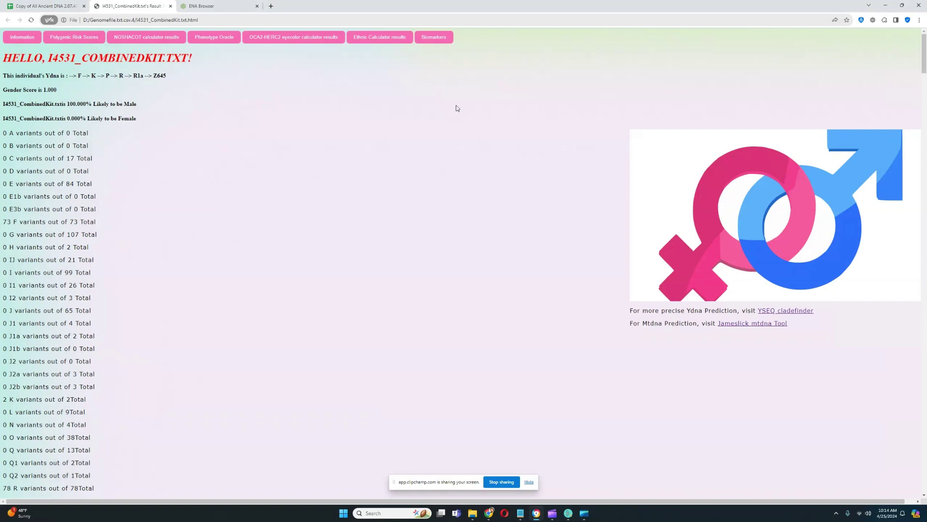
# Open the Biomarkers results and enlarge their window to show the vitamin D and cholesterol sections.
pyautogui.click(434, 39)
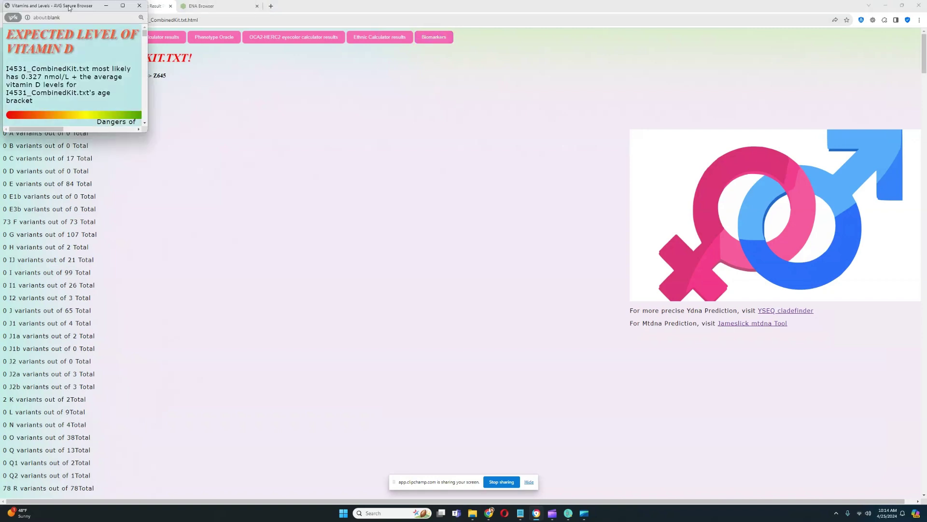
pyautogui.moveTo(68, 3); pyautogui.dragTo(219, 37)
pyautogui.moveTo(297, 168); pyautogui.dragTo(714, 448)
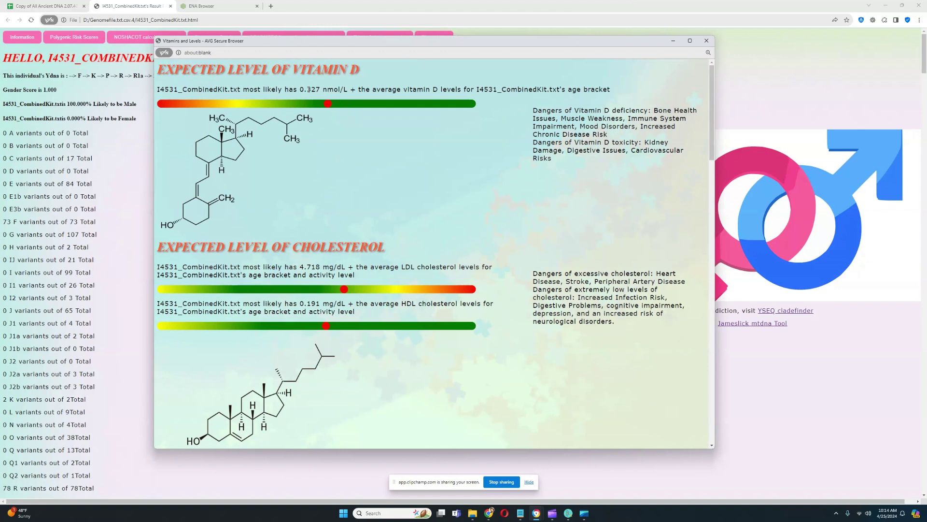
# Highlight the expected vitamin D, LDL cholesterol and HDL cholesterol values.
pyautogui.moveTo(300, 88); pyautogui.dragTo(341, 91)
pyautogui.moveTo(300, 267); pyautogui.dragTo(365, 267)
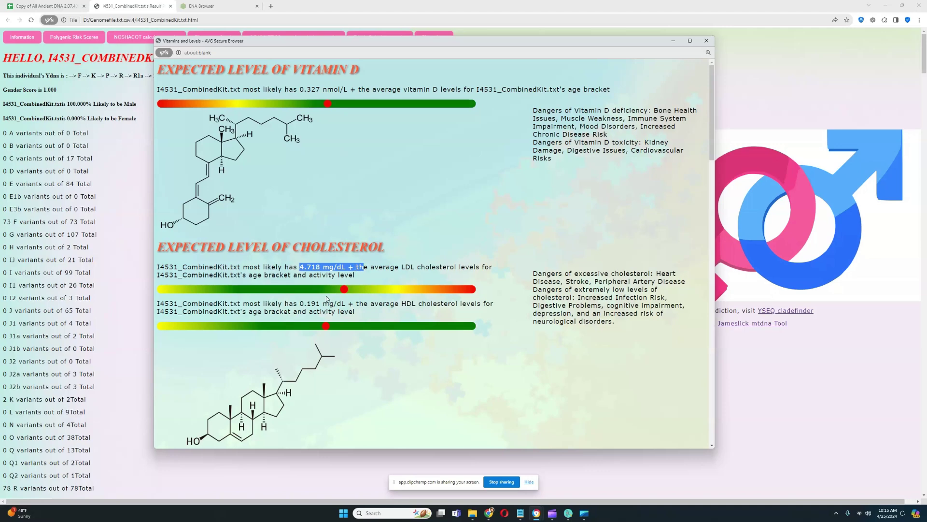
pyautogui.moveTo(299, 303); pyautogui.dragTo(339, 304)
pyautogui.scroll(-5, 360, 288)
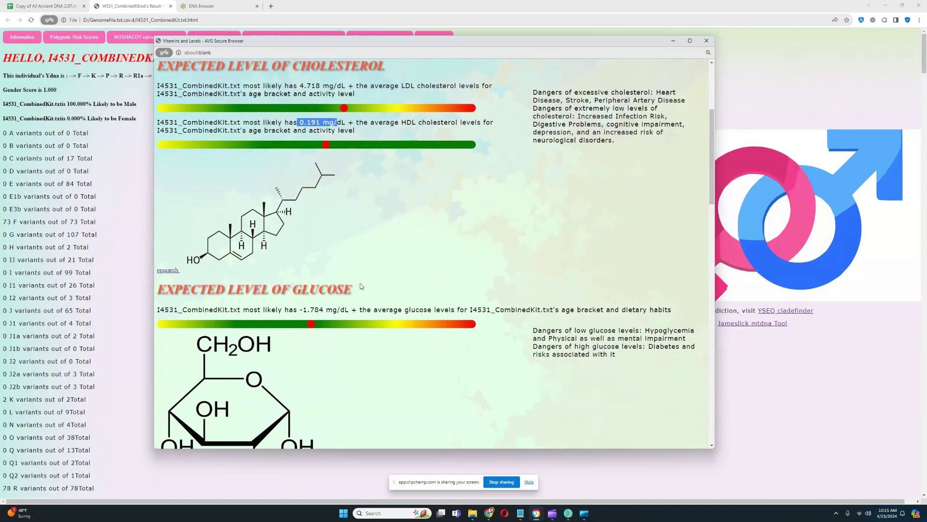
# Review the expected glucose, HbA1c and blood pressure levels, highlighting their values.
pyautogui.moveTo(300, 273); pyautogui.dragTo(344, 274)
pyautogui.scroll(-2, 344, 276)
pyautogui.scroll(-4, 345, 276)
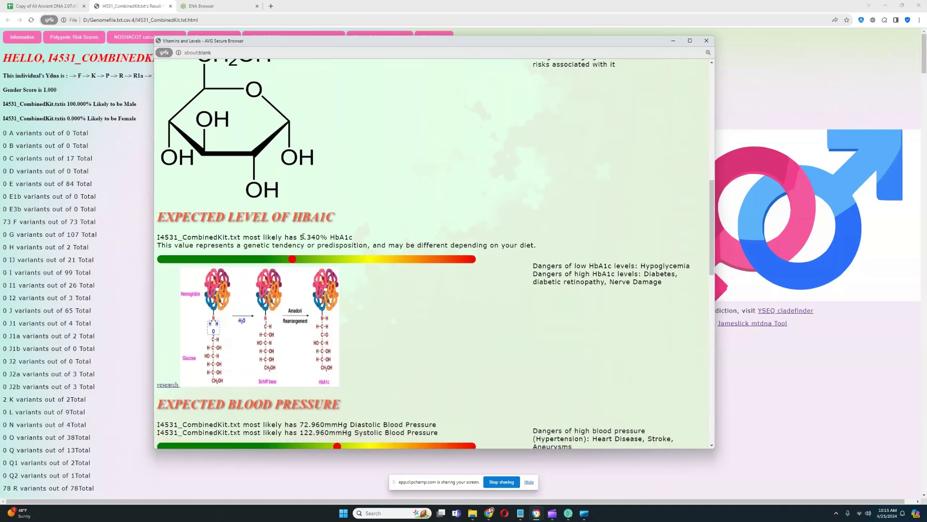
pyautogui.scroll(3, 346, 277)
pyautogui.scroll(-2, 356, 286)
pyautogui.scroll(-3, 355, 286)
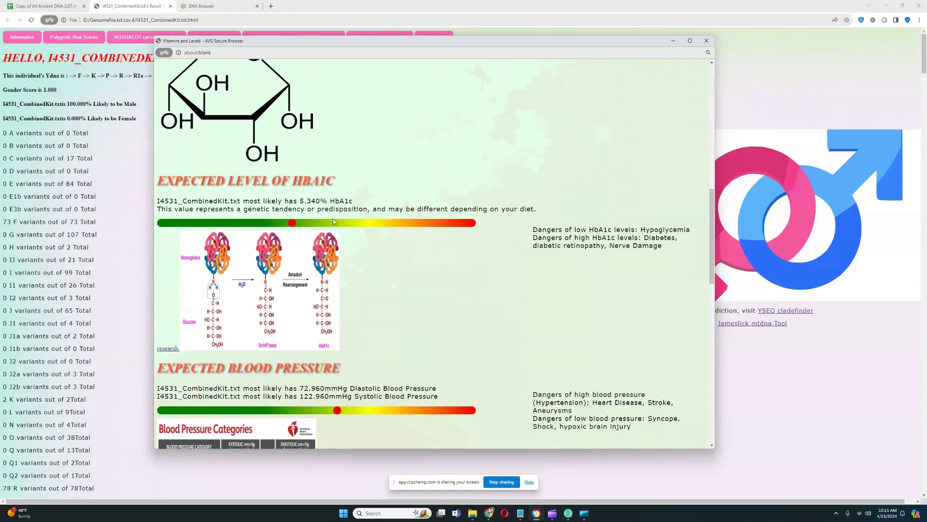
pyautogui.moveTo(299, 201); pyautogui.dragTo(345, 208)
pyautogui.scroll(-5, 378, 284)
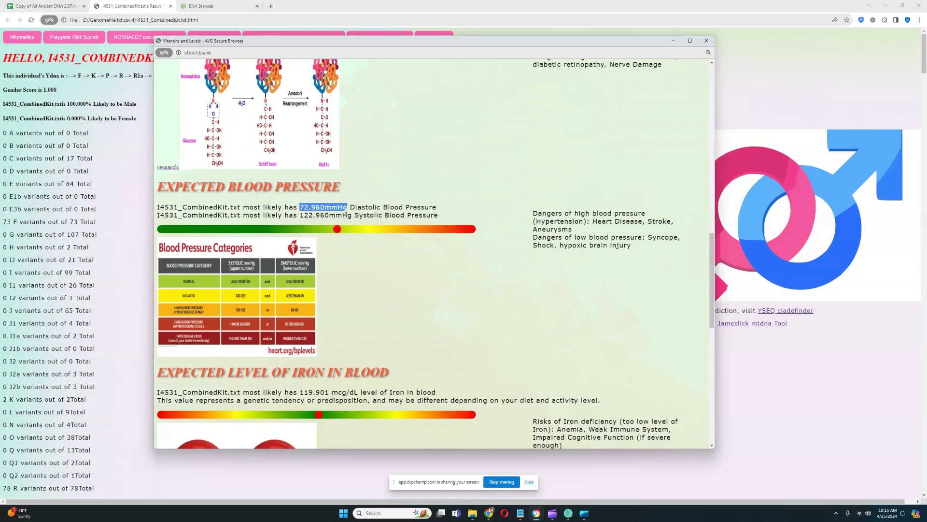
# Review the expected iron, sex hormone binding globulin and red blood cell levels, and close the biomarkers window.
pyautogui.scroll(-4, 345, 209)
pyautogui.moveTo(300, 247); pyautogui.dragTo(347, 247)
pyautogui.scroll(-5, 343, 246)
pyautogui.scroll(-4, 346, 247)
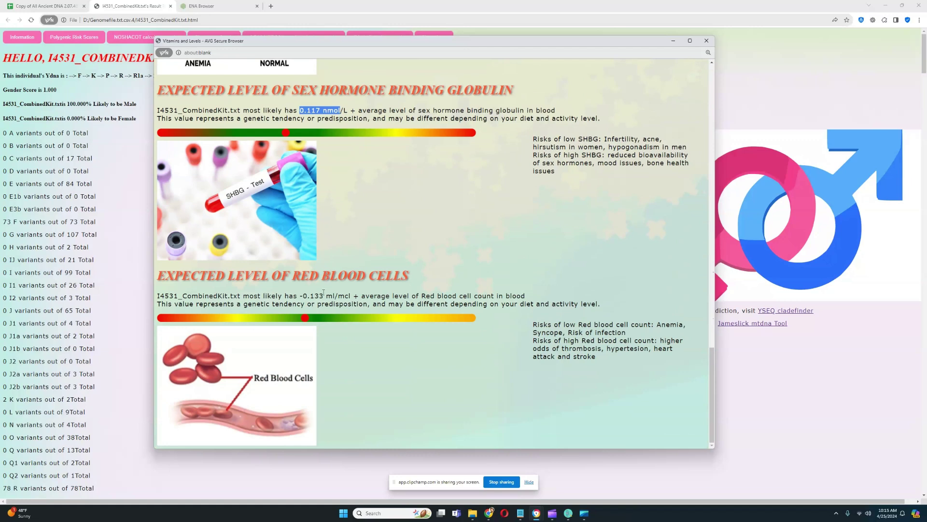
pyautogui.moveTo(300, 296); pyautogui.dragTo(347, 291)
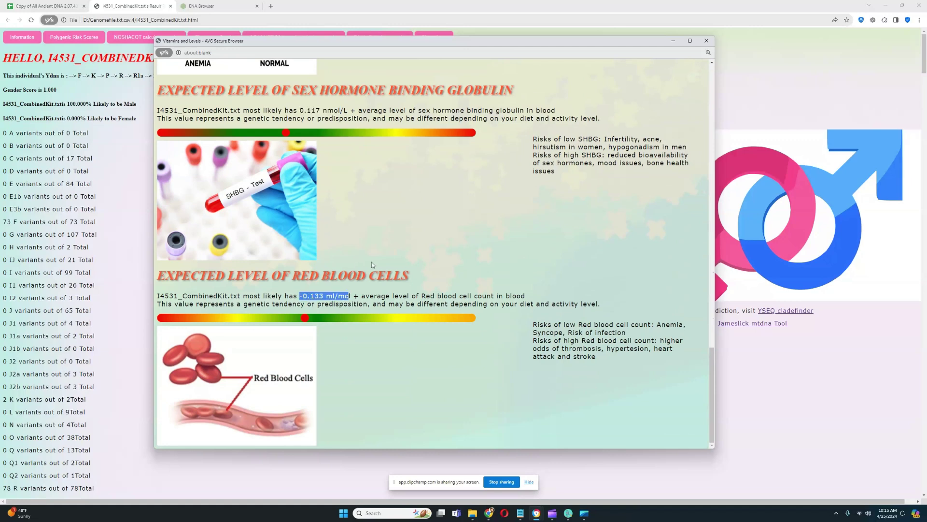
pyautogui.click(706, 41)
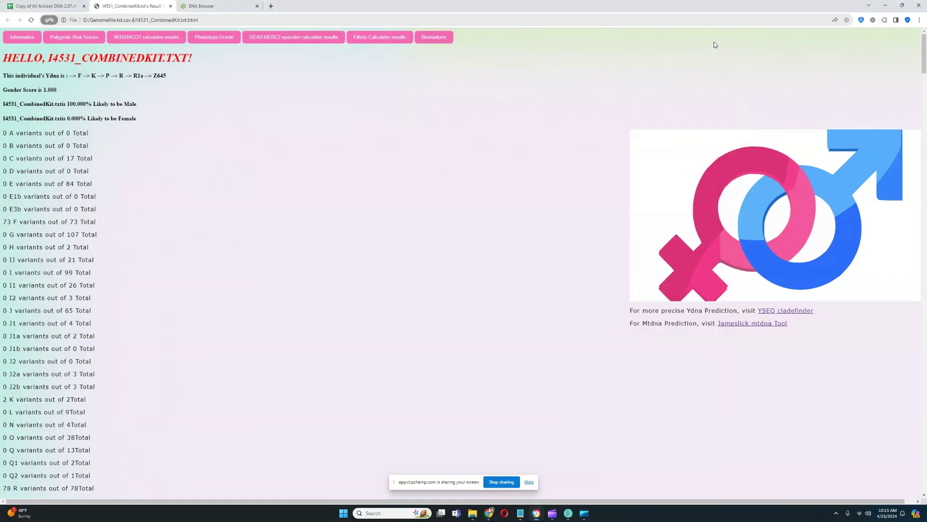
# Open the Polygenic Risk Scores results and enlarge their window to show the list of disease risks.
pyautogui.click(85, 38)
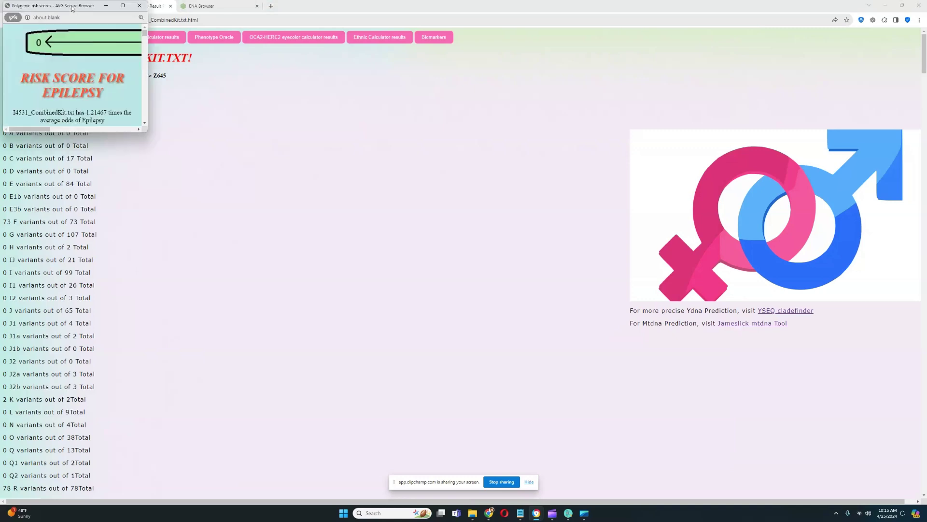
pyautogui.moveTo(72, 8); pyautogui.dragTo(228, 37)
pyautogui.moveTo(300, 167); pyautogui.dragTo(625, 440)
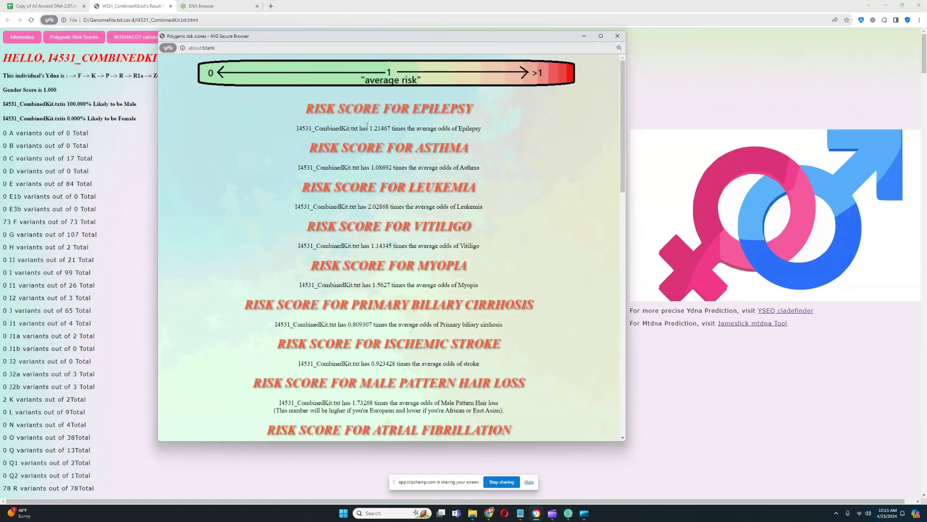
# Review the first polygenic risk scores, highlighting the odds for epilepsy, asthma, vitiligo, myopia and primary biliary cirrhosis.
pyautogui.moveTo(365, 128); pyautogui.dragTo(399, 129)
pyautogui.moveTo(371, 168); pyautogui.dragTo(397, 167)
pyautogui.scroll(-2, 370, 136)
pyautogui.moveTo(369, 134); pyautogui.dragTo(401, 137)
pyautogui.scroll(-1, 391, 153)
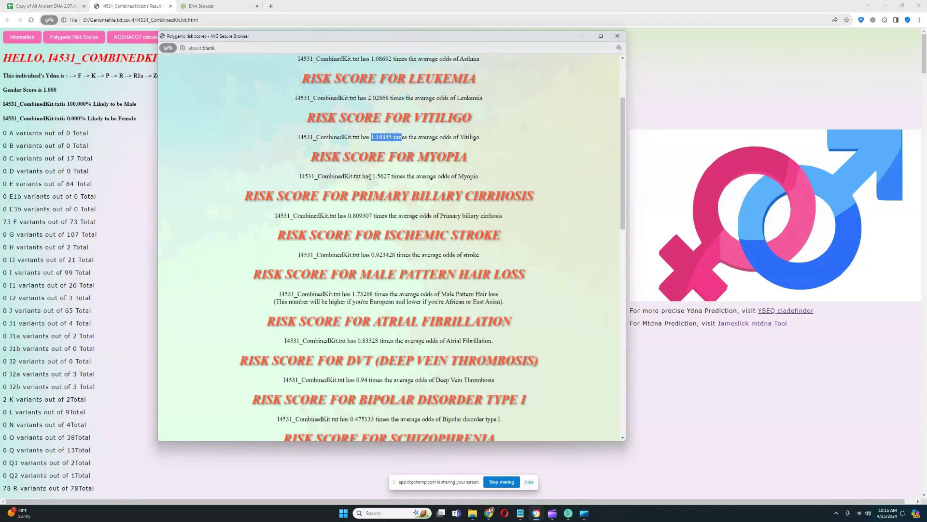
pyautogui.moveTo(369, 176); pyautogui.dragTo(392, 176)
pyautogui.moveTo(349, 215); pyautogui.dragTo(374, 212)
# Highlight the odds for ischemic stroke, male pattern hair loss, atrial fibrillation, deep vein thrombosis and bipolar disorder type I.
pyautogui.scroll(-2, 374, 212)
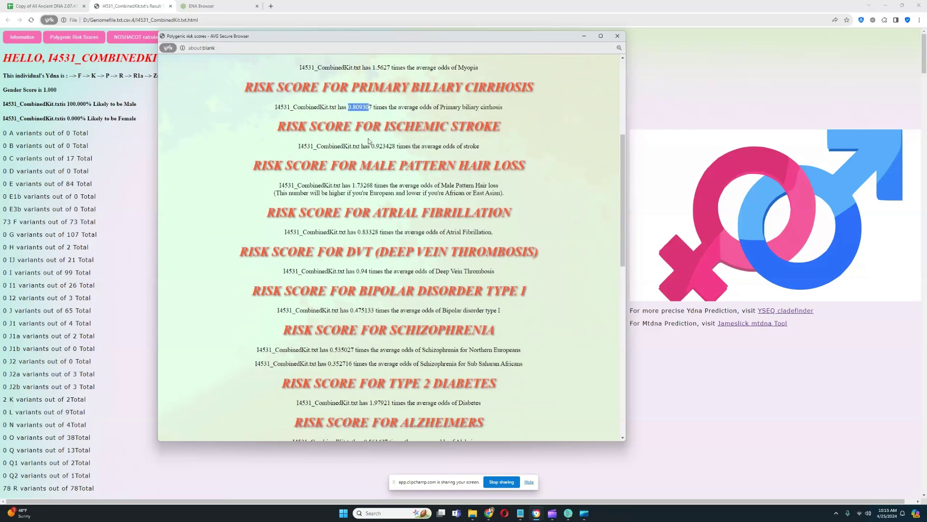
pyautogui.moveTo(367, 146)
pyautogui.mouseDown()
pyautogui.moveTo(402, 143)
pyautogui.moveTo(393, 149)
pyautogui.mouseUp()
pyautogui.scroll(-1, 401, 143)
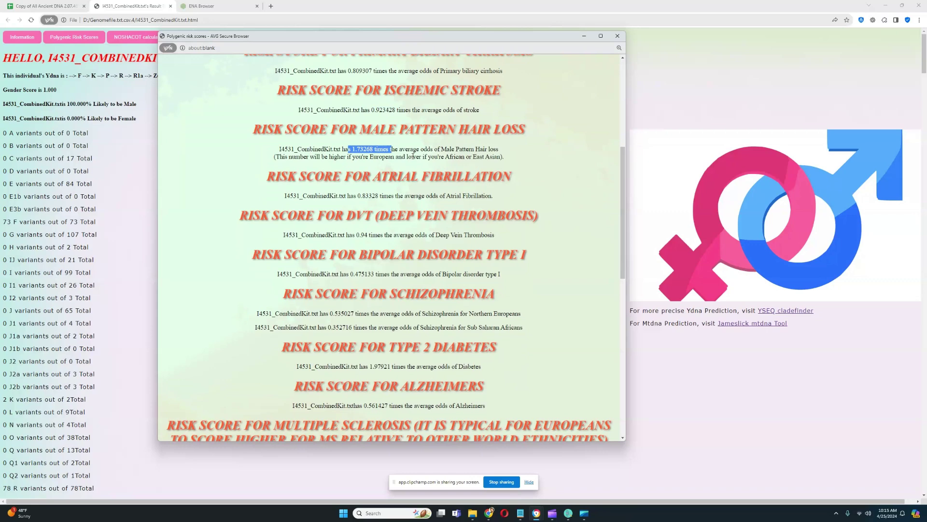
pyautogui.moveTo(353, 195); pyautogui.dragTo(382, 197)
pyautogui.scroll(-2, 425, 225)
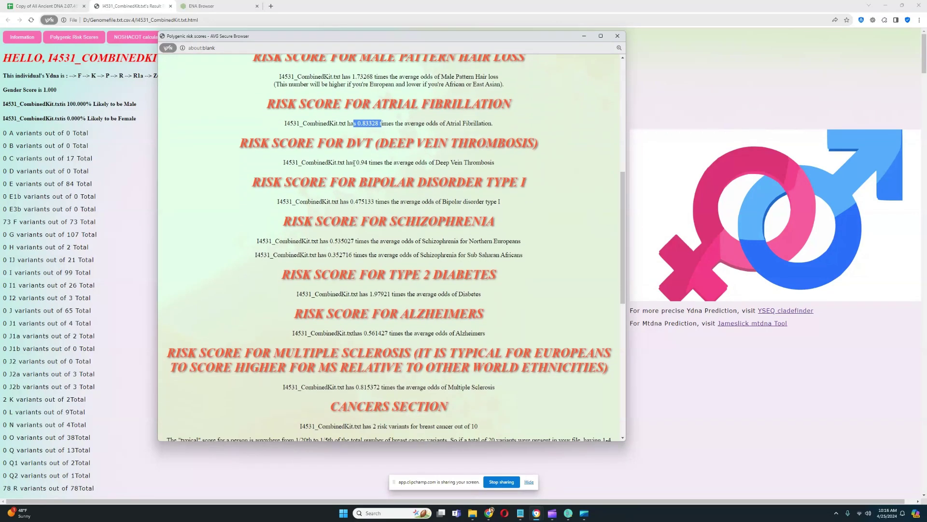
pyautogui.moveTo(354, 162); pyautogui.dragTo(373, 163)
pyautogui.moveTo(346, 202); pyautogui.dragTo(395, 203)
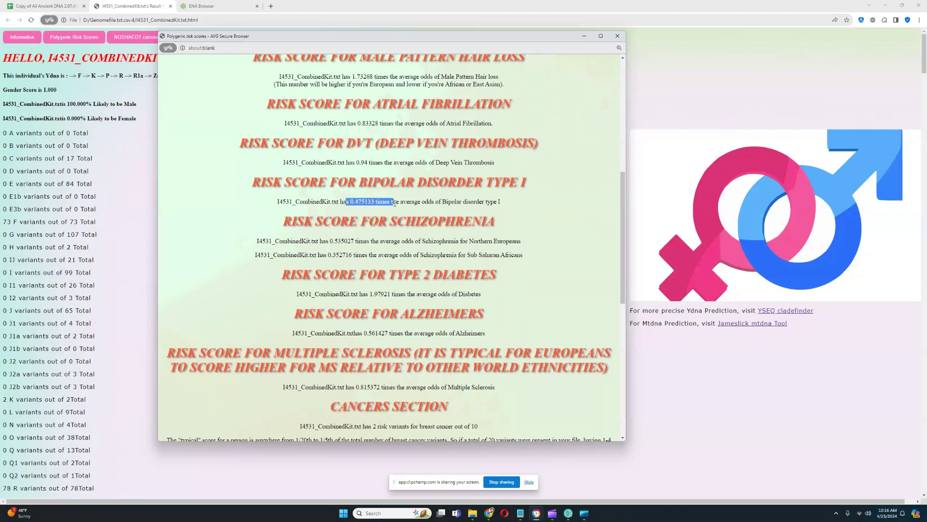
# Highlight the odds for type 2 diabetes and Alzheimer's in the risk score list.
pyautogui.scroll(-2, 394, 203)
pyautogui.moveTo(322, 168); pyautogui.dragTo(391, 185)
pyautogui.scroll(-1, 385, 175)
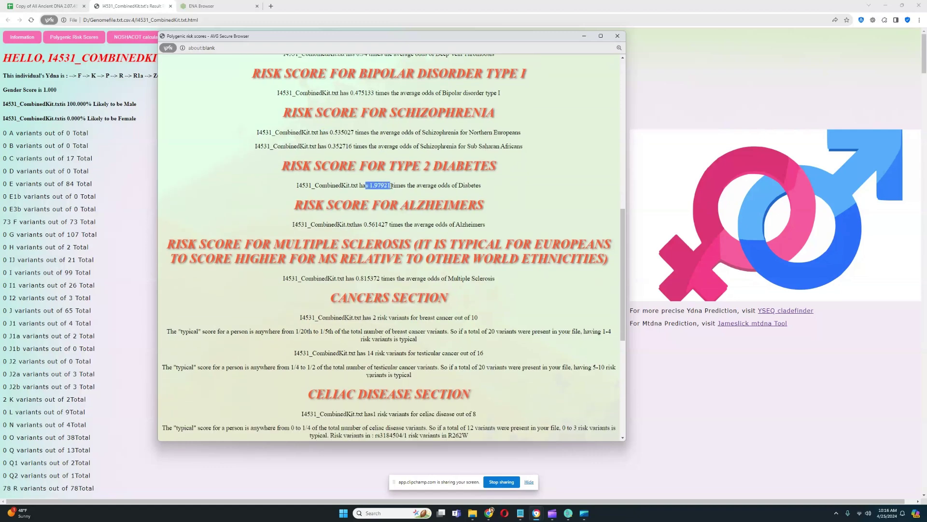
pyautogui.scroll(-1, 375, 187)
pyautogui.moveTo(355, 189); pyautogui.dragTo(403, 189)
# Highlight the breast cancer and testicular cancer risk variant results in the Cancers section.
pyautogui.scroll(-2, 359, 181)
pyautogui.moveTo(348, 169); pyautogui.dragTo(483, 174)
pyautogui.scroll(-1, 377, 175)
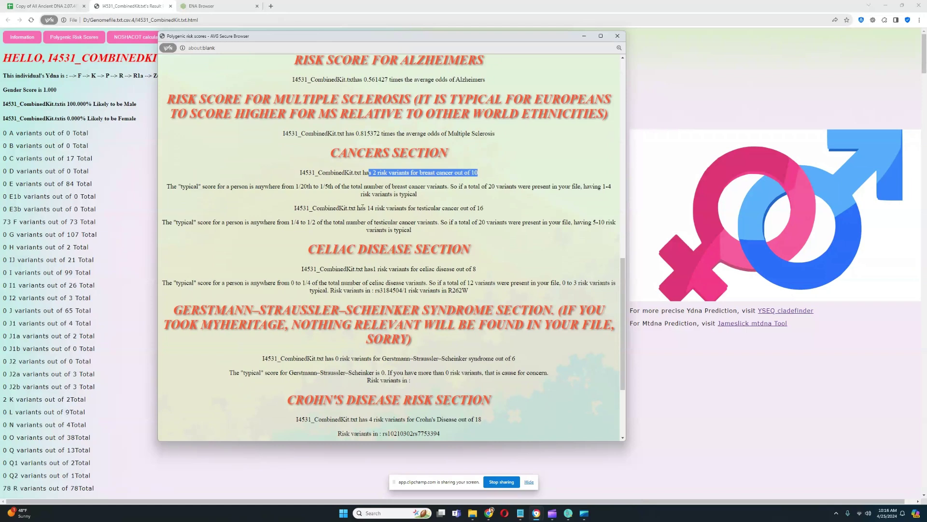
pyautogui.moveTo(363, 208); pyautogui.dragTo(498, 208)
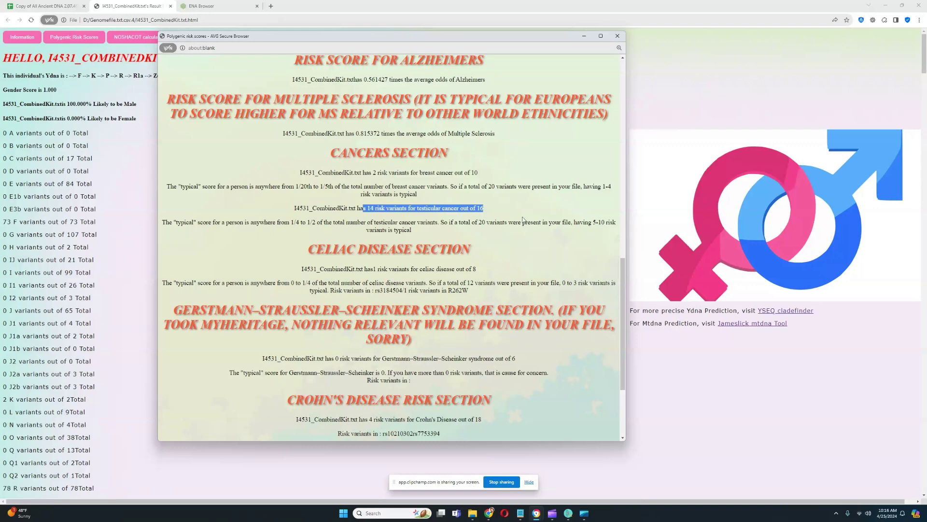
# Highlight the celiac disease risk variant results, including the listed variants, and check the Gerstmann–Straussler–Scheinker syndrome result.
pyautogui.scroll(-3, 523, 220)
pyautogui.moveTo(371, 196); pyautogui.dragTo(491, 203)
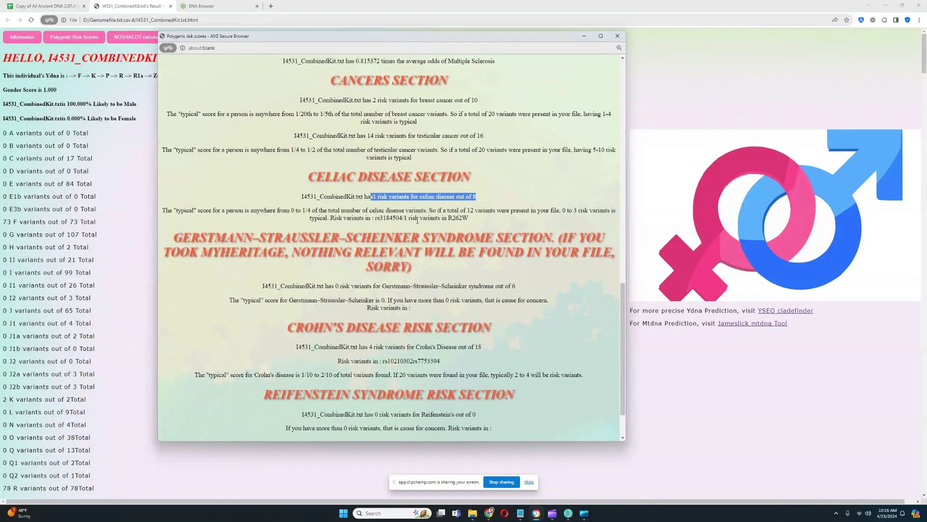
pyautogui.moveTo(375, 217); pyautogui.dragTo(469, 218)
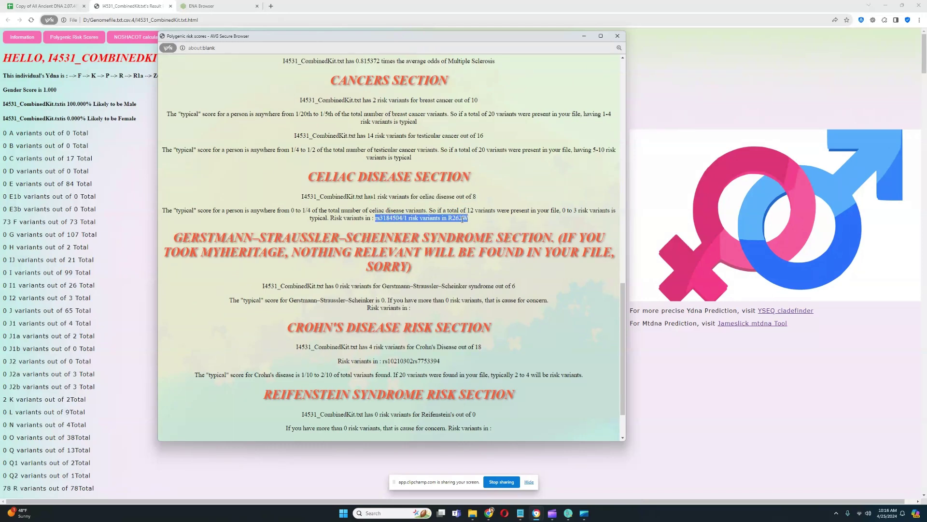
pyautogui.scroll(-1, 461, 218)
pyautogui.moveTo(340, 229); pyautogui.dragTo(539, 242)
pyautogui.click(540, 236)
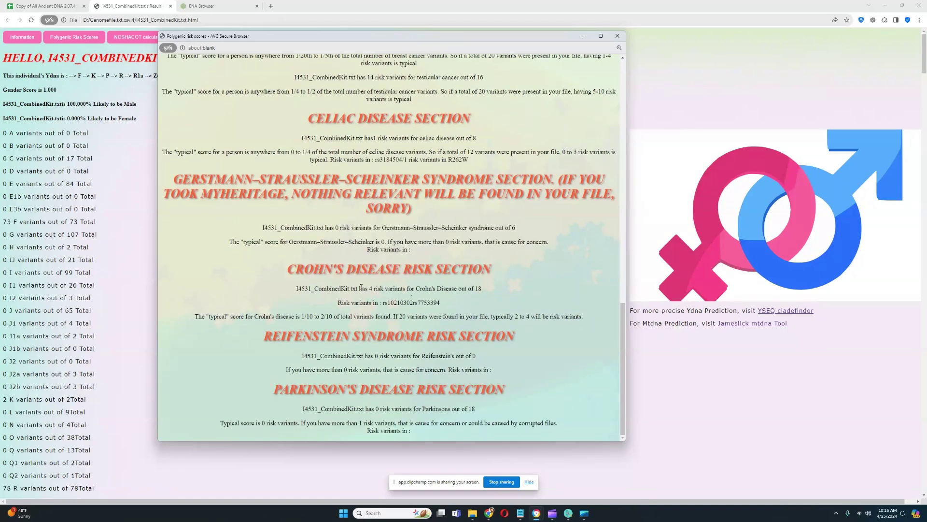
# Highlight the Crohn's disease risk variant result and the variant IDs rs10210302 and rs7753394.
pyautogui.moveTo(371, 287); pyautogui.dragTo(485, 289)
pyautogui.click(388, 314)
pyautogui.moveTo(384, 303); pyautogui.dragTo(443, 303)
pyautogui.click(389, 304)
pyautogui.moveTo(384, 303); pyautogui.dragTo(452, 307)
pyautogui.click(417, 303)
pyautogui.click(452, 307)
# Highlight the Parkinson's risk variant result and look back over the preceding disease sections.
pyautogui.moveTo(375, 408); pyautogui.dragTo(487, 414)
pyautogui.click(487, 413)
pyautogui.scroll(3, 552, 283)
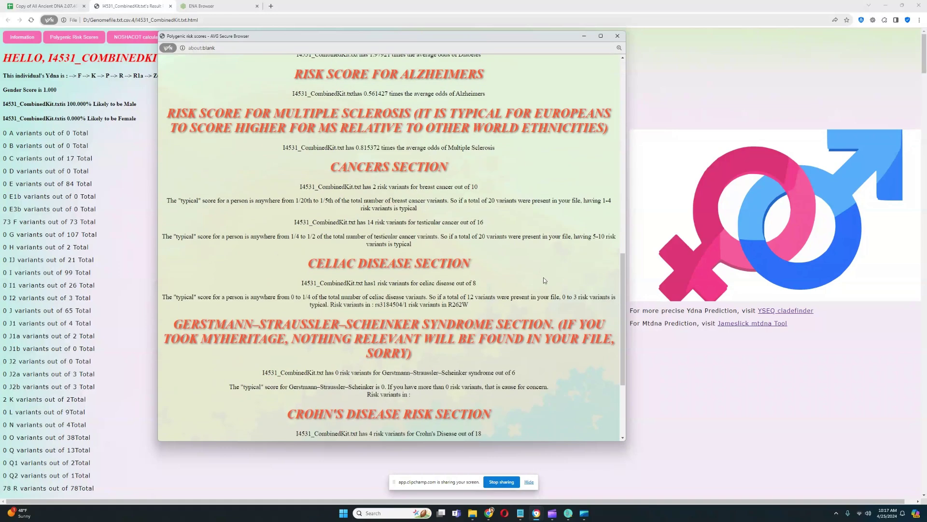
pyautogui.scroll(-3, 488, 319)
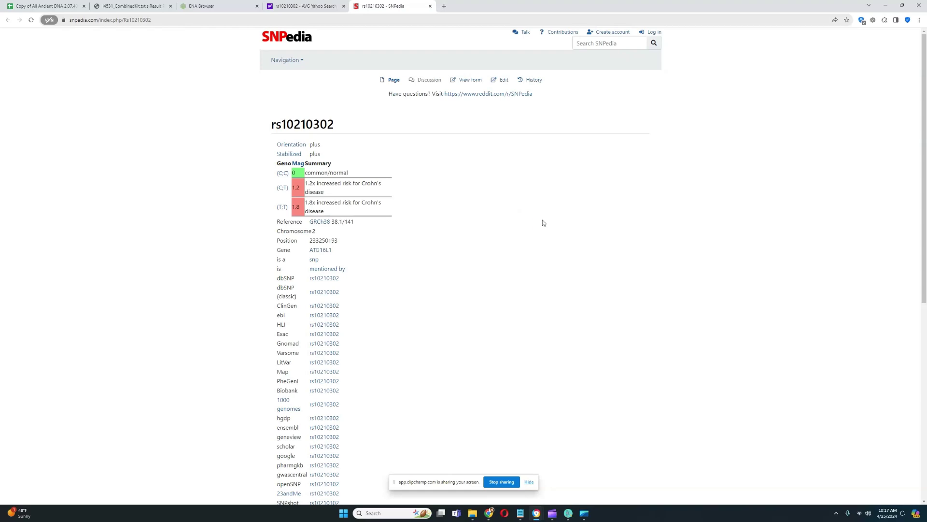
# Close the SNPedia page on rs10210302 and return to the polygenic risk scores window.
pyautogui.click(338, 6)
pyautogui.click(423, 6)
pyautogui.click(429, 6)
pyautogui.click(116, 4)
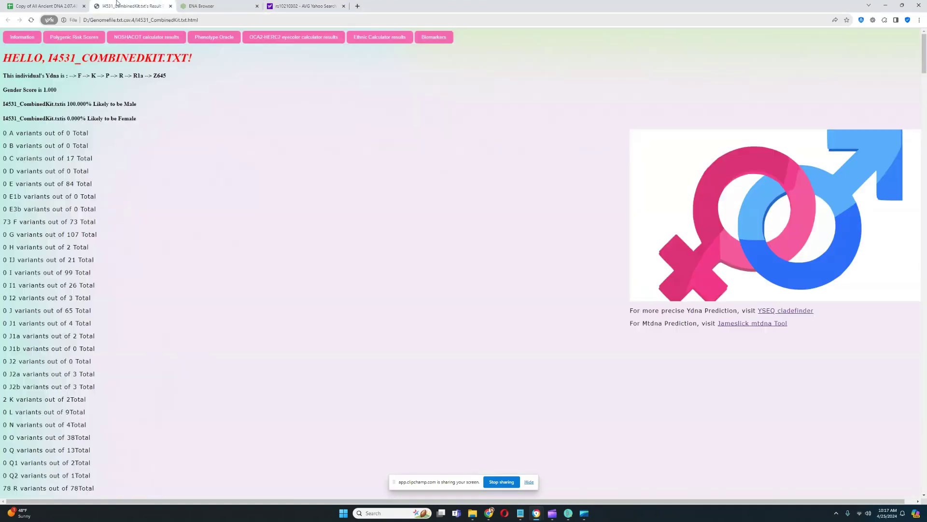
pyautogui.moveTo(540, 519)
pyautogui.click(558, 474)
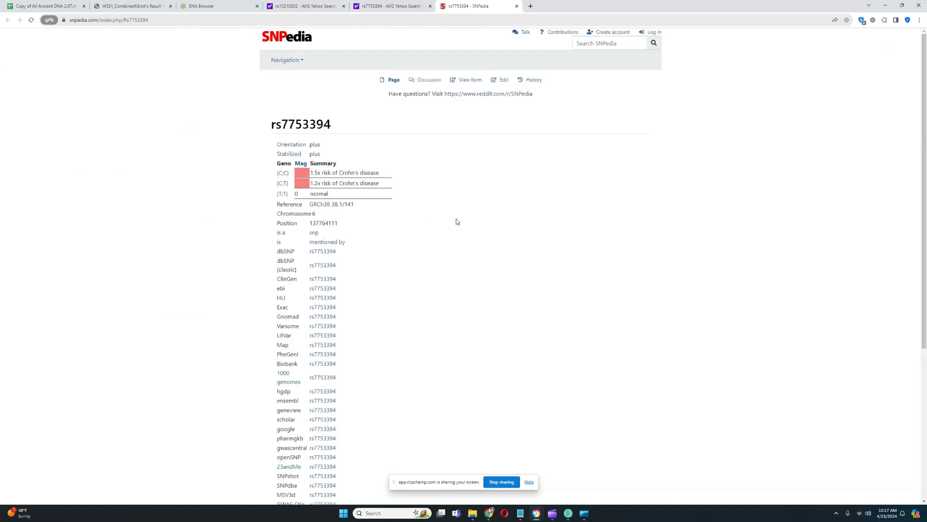
# Close the SNPedia and search pages for rs7753394 and bring the polygenic risk scores window back.
pyautogui.click(517, 6)
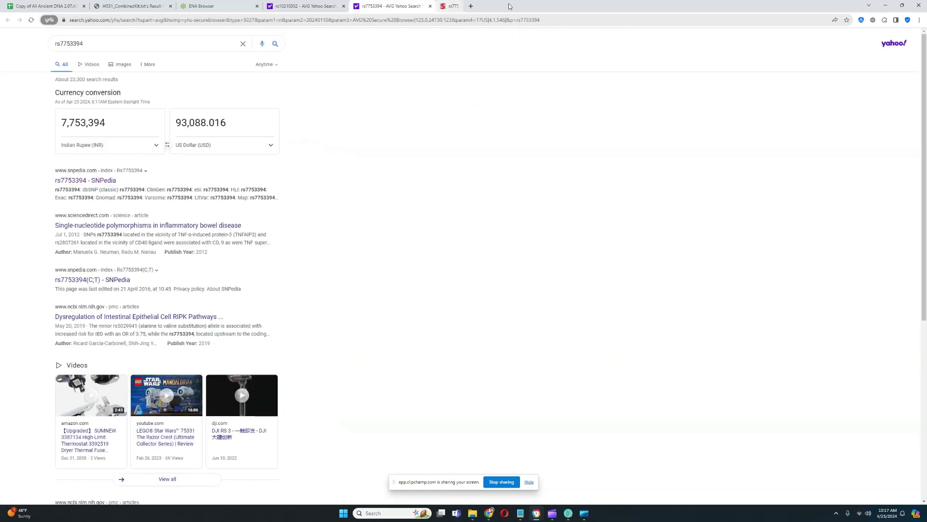
pyautogui.click(431, 6)
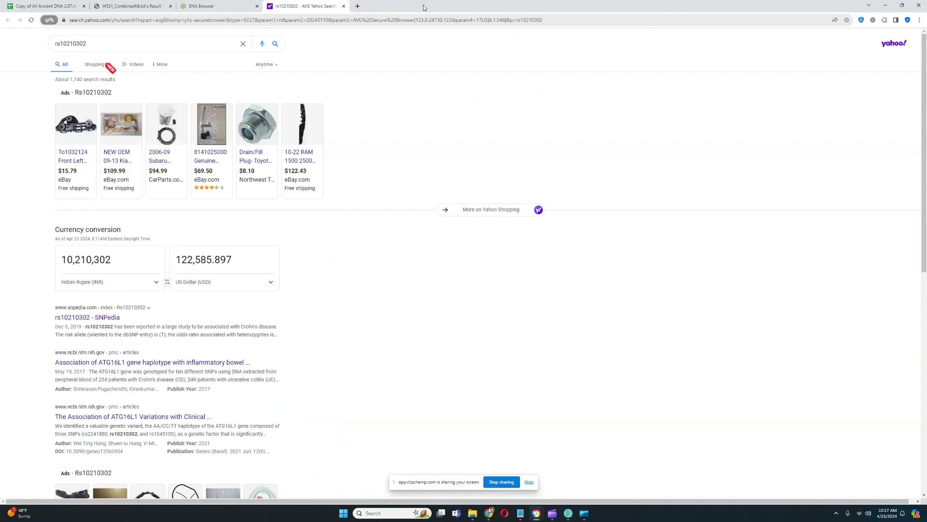
pyautogui.click(136, 6)
pyautogui.moveTo(535, 512)
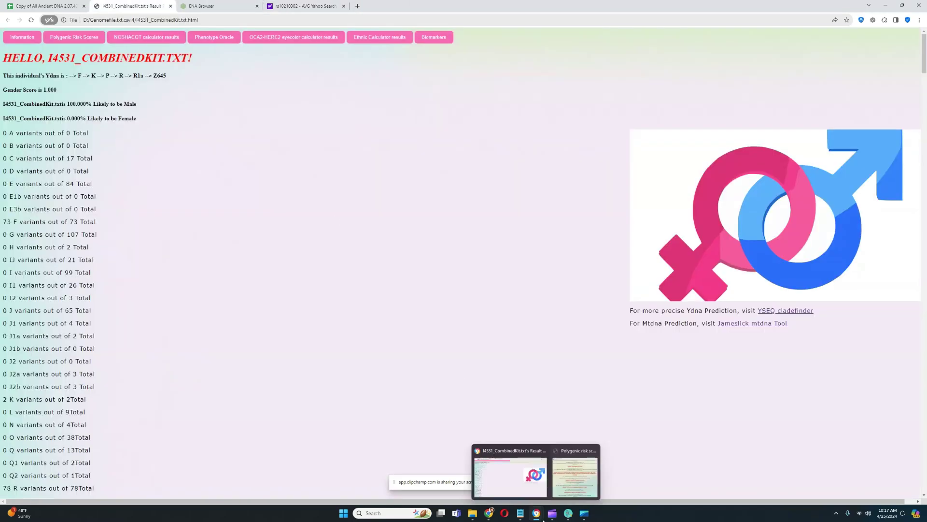
pyautogui.click(563, 485)
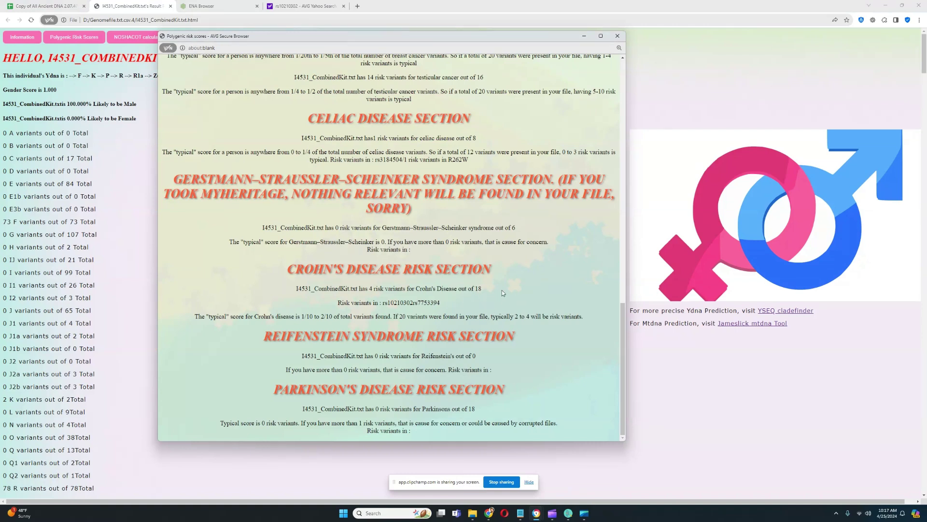
# Look back through the risk scores to the beginning of the list and close their window.
pyautogui.scroll(2, 429, 304)
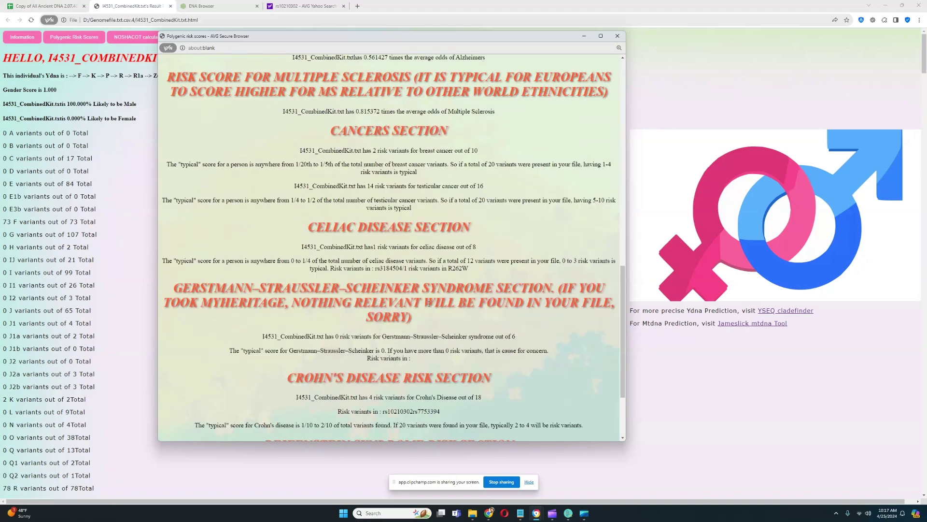
pyautogui.scroll(1, 429, 303)
pyautogui.scroll(3, 450, 267)
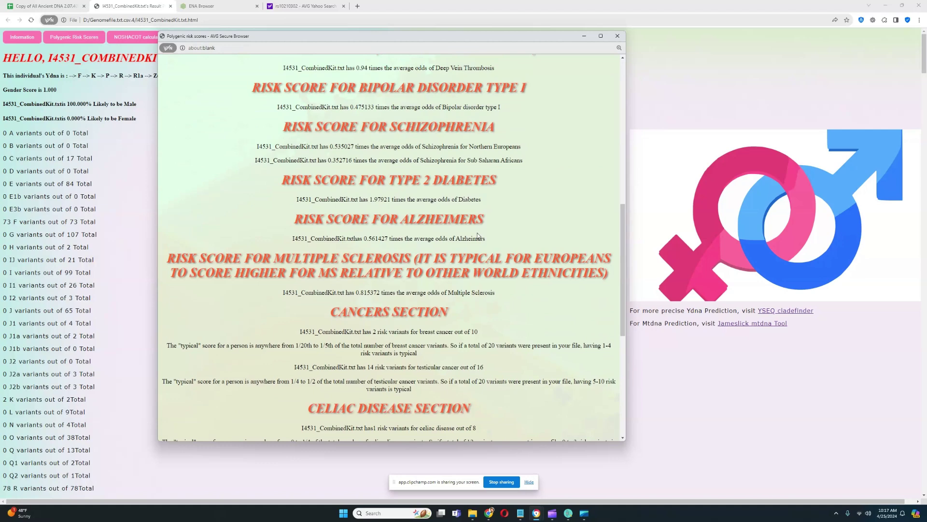
pyautogui.scroll(5, 477, 236)
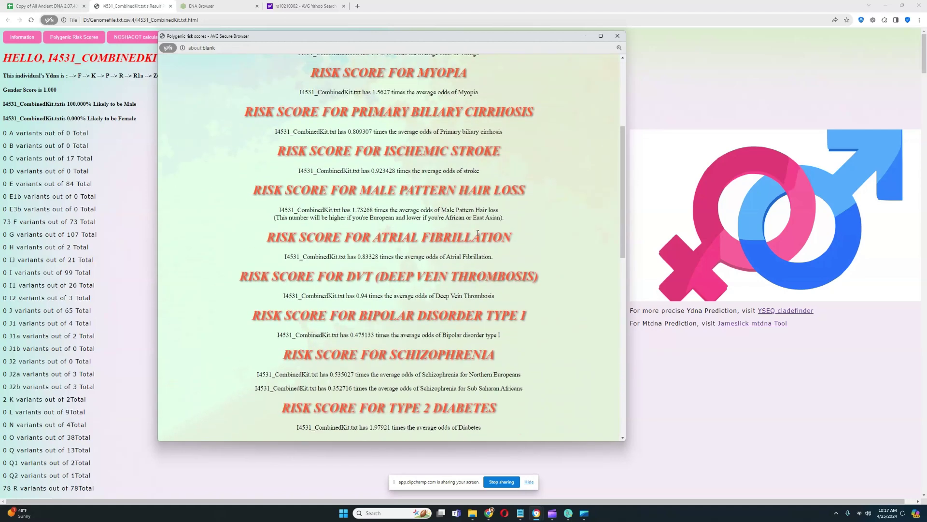
pyautogui.scroll(3, 477, 233)
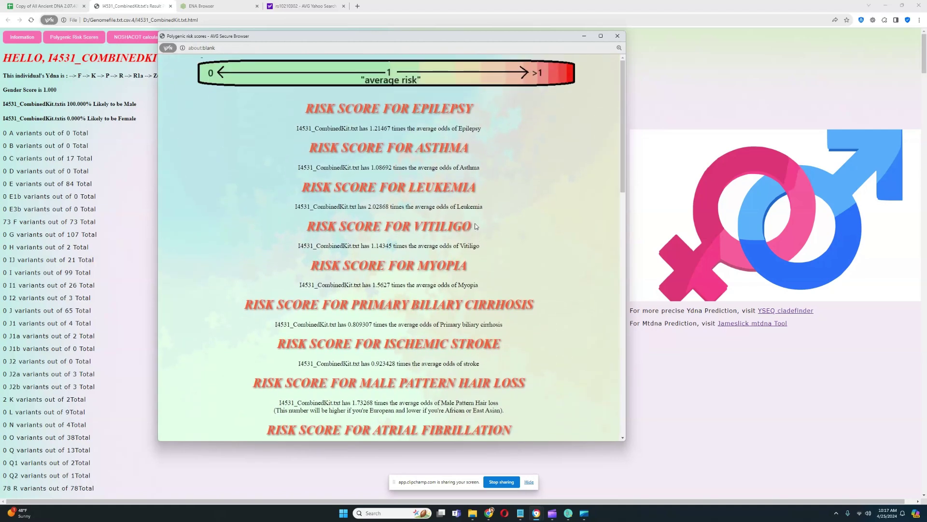
pyautogui.click(617, 36)
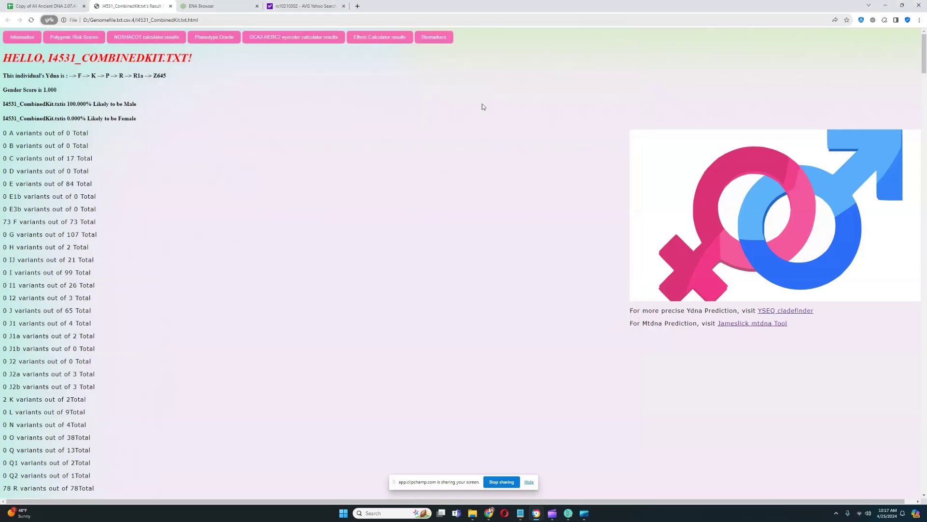
# Review the mental health results, highlighting the COMT Val/Met variation, fewer D2 dopamine receptors and rs2129785 entries.
pyautogui.scroll(-7, 401, 224)
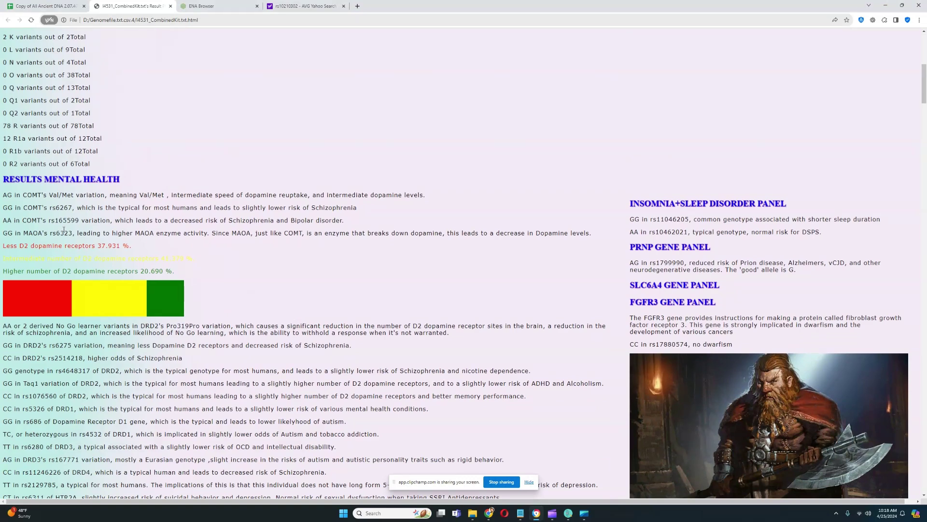
pyautogui.moveTo(21, 194); pyautogui.dragTo(112, 195)
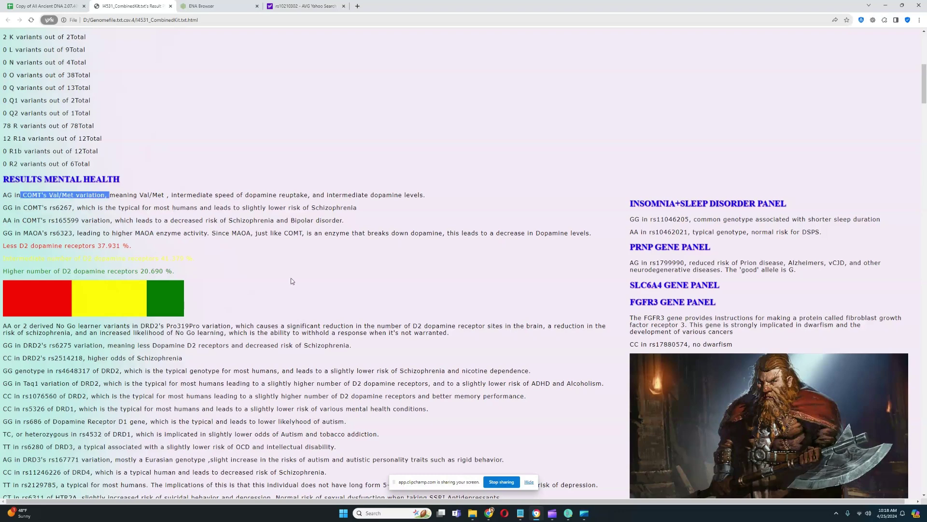
pyautogui.moveTo(144, 243); pyautogui.dragTo(2, 246)
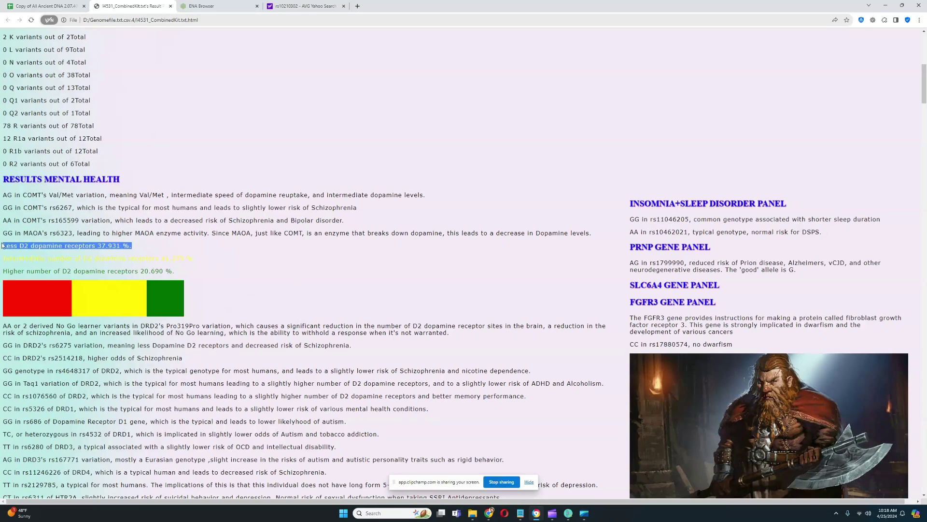
pyautogui.scroll(-2, 265, 242)
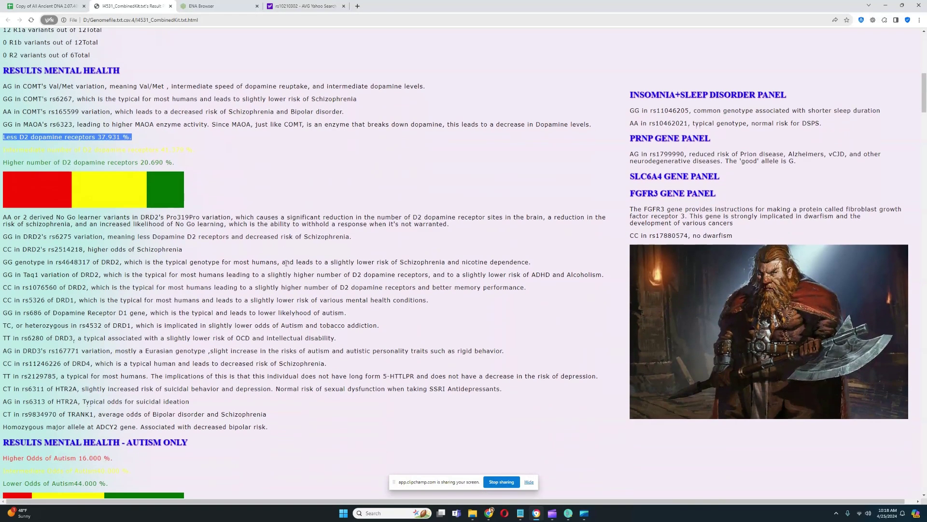
pyautogui.scroll(-1, 227, 299)
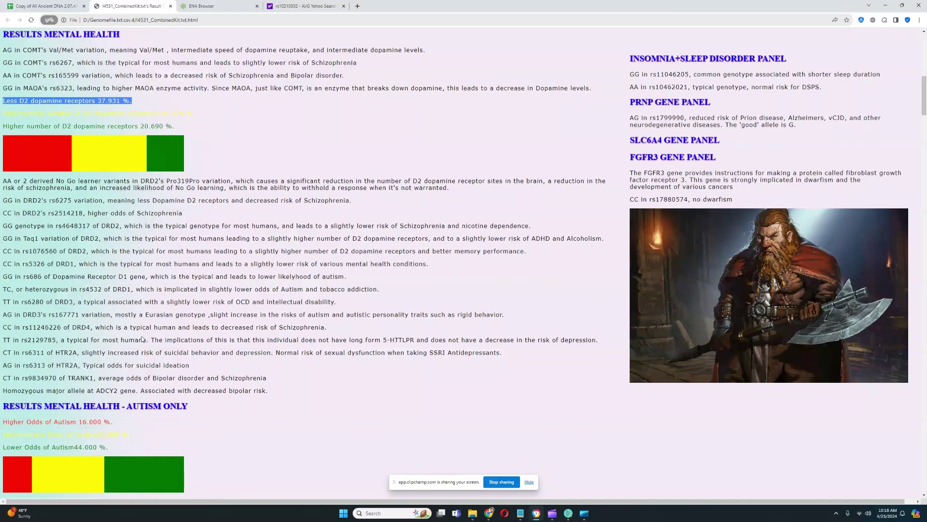
pyautogui.tripleClick(127, 340)
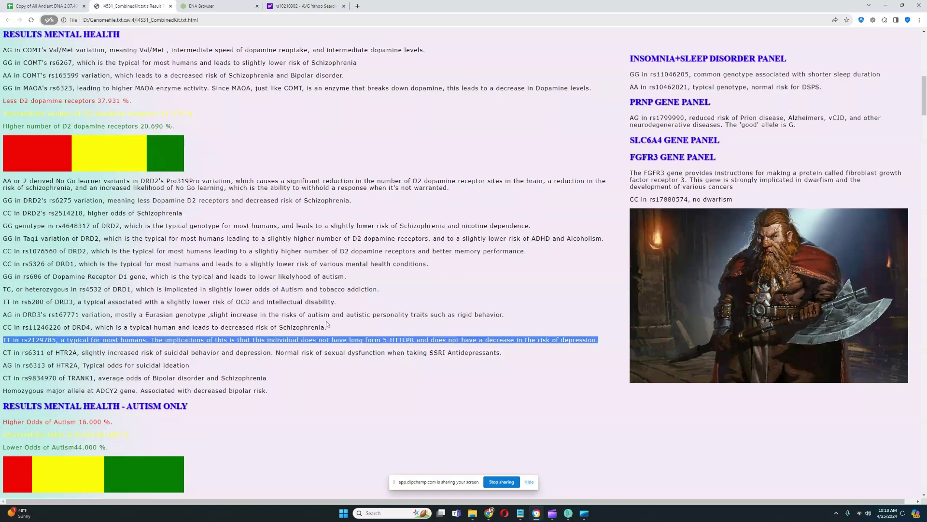
# Highlight the lower autism odds, the FGFR3 dwarfism result and the average empathy percentage.
pyautogui.scroll(-1, 328, 324)
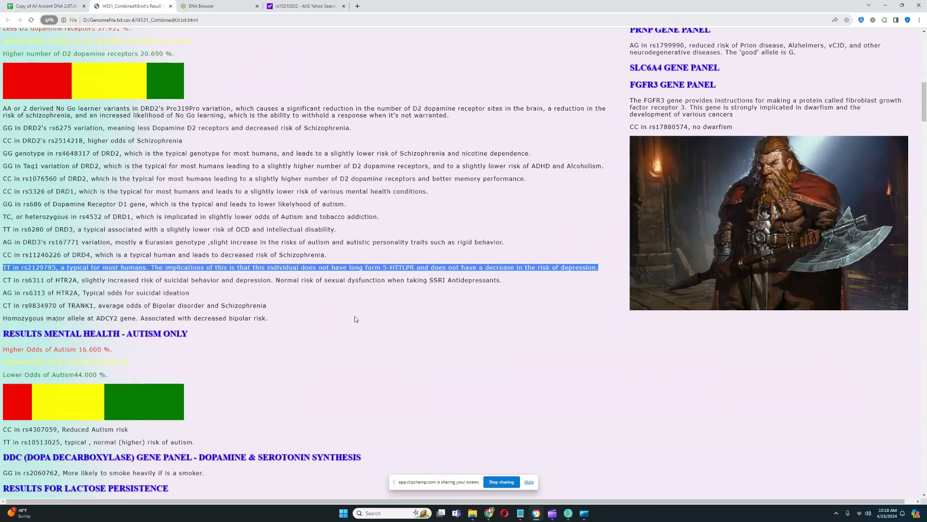
pyautogui.tripleClick(56, 374)
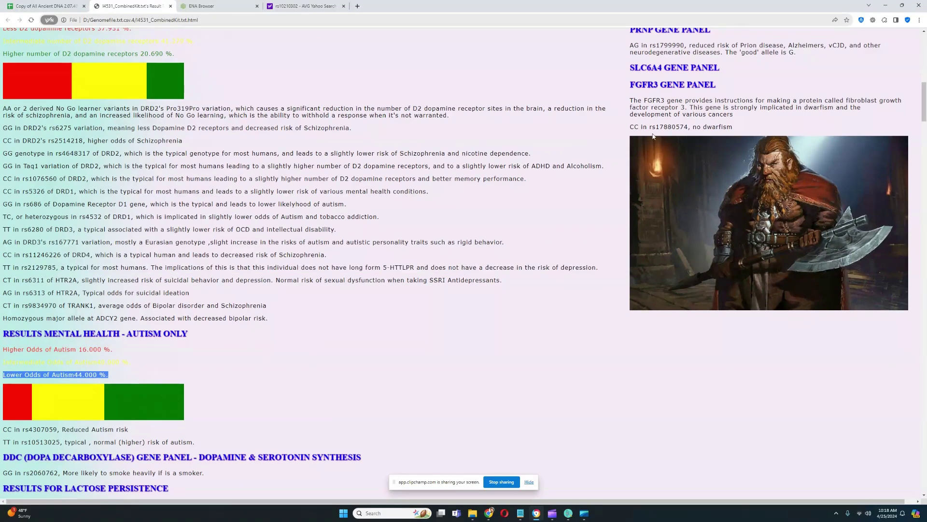
pyautogui.tripleClick(667, 126)
pyautogui.scroll(-3, 274, 366)
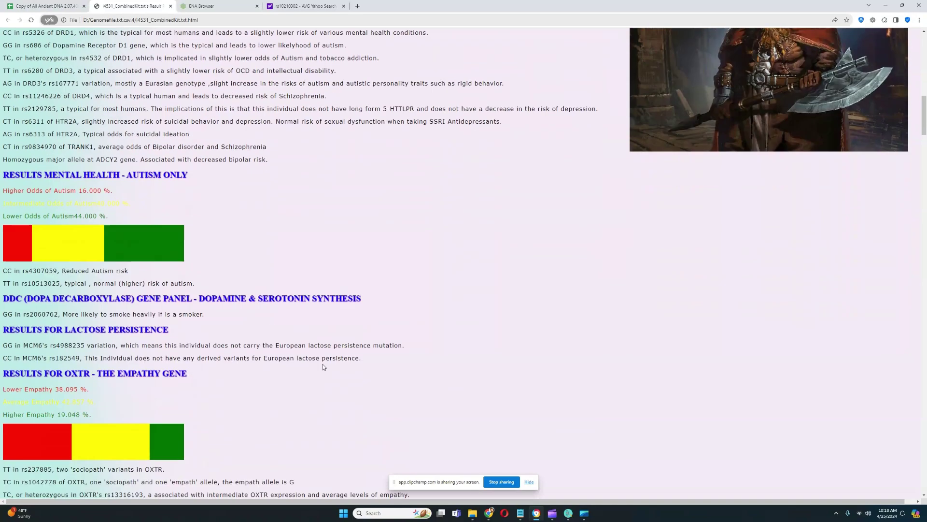
pyautogui.scroll(-1, 324, 367)
pyautogui.tripleClick(73, 307)
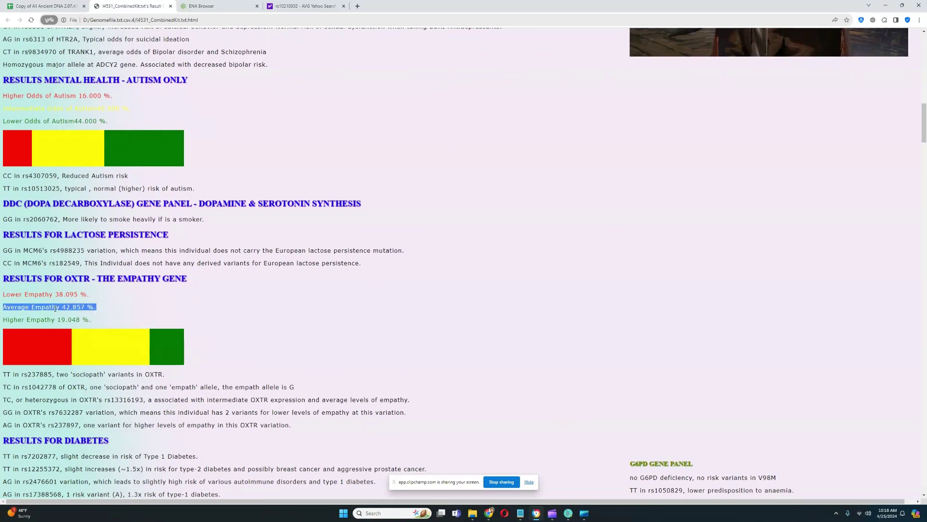
pyautogui.click(124, 299)
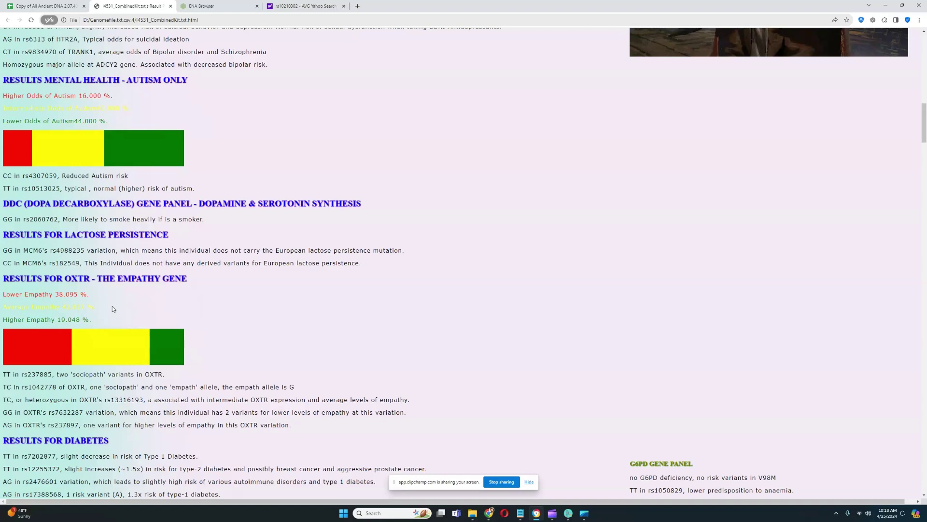
# Highlight the lower and average empathy percentages, and the higher odds line for cardiovascular issues.
pyautogui.moveTo(112, 308); pyautogui.dragTo(1, 293)
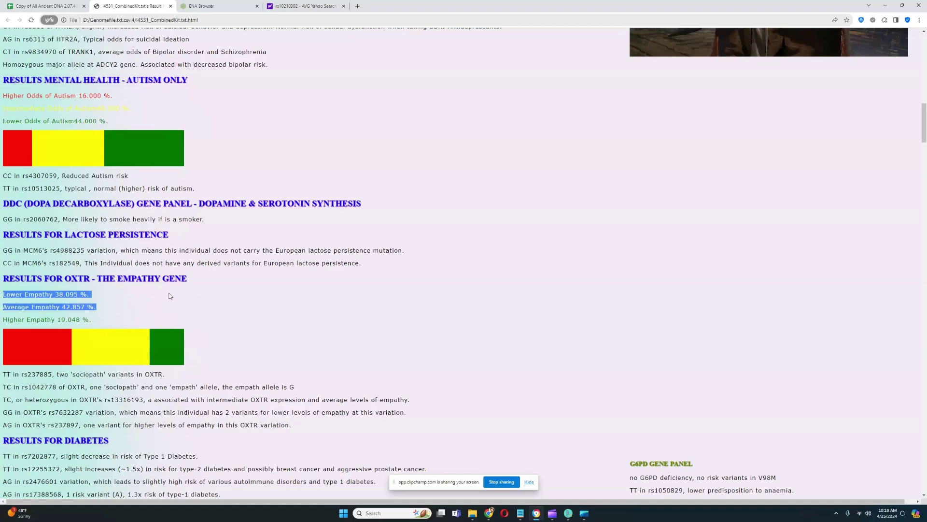
pyautogui.moveTo(120, 307); pyautogui.dragTo(1, 299)
pyautogui.scroll(-2, 273, 301)
pyautogui.scroll(-1, 300, 293)
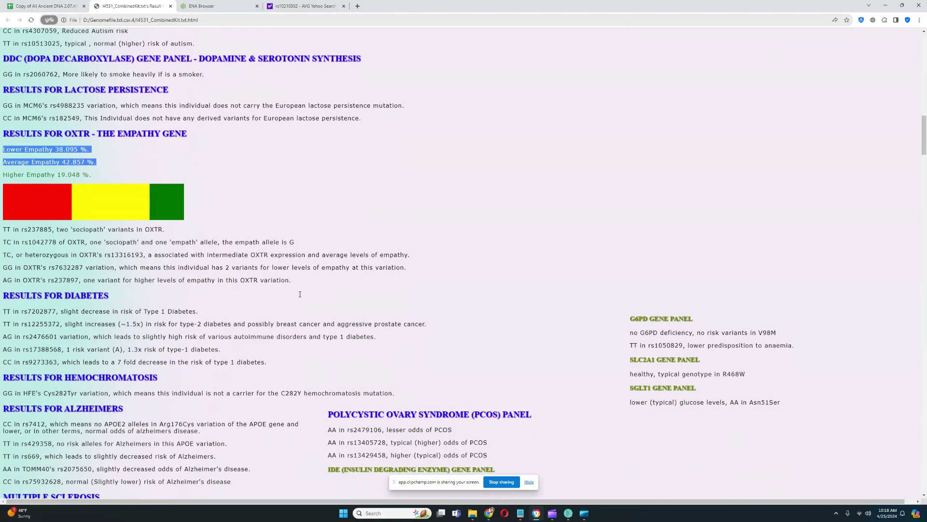
pyautogui.scroll(-3, 299, 297)
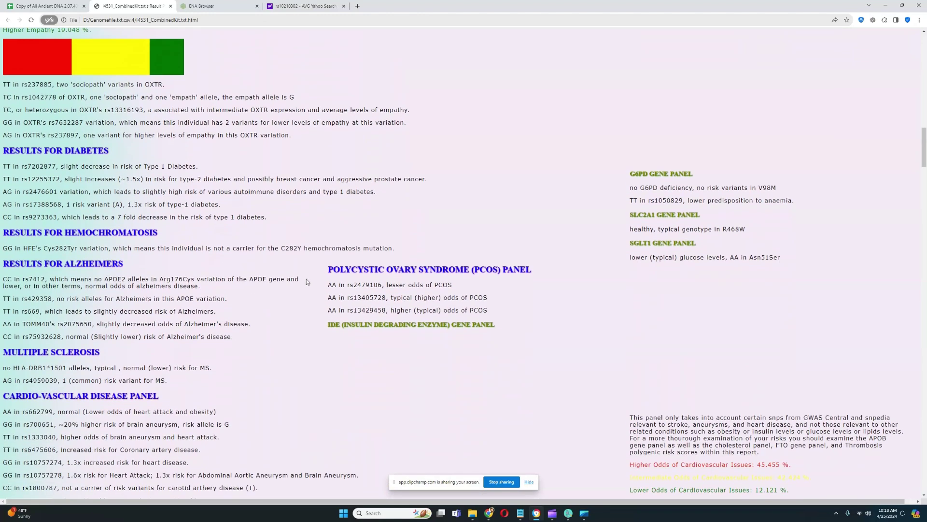
pyautogui.scroll(-5, 319, 275)
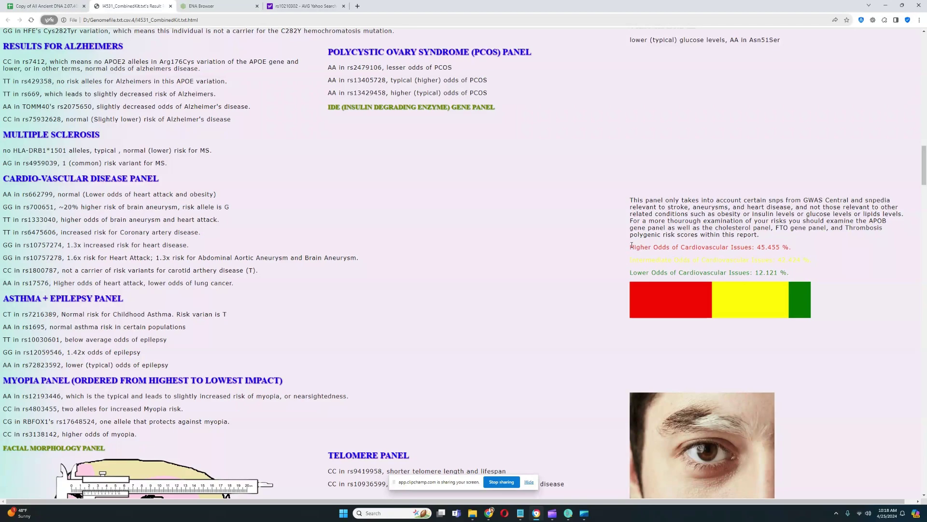
pyautogui.moveTo(631, 246); pyautogui.dragTo(793, 250)
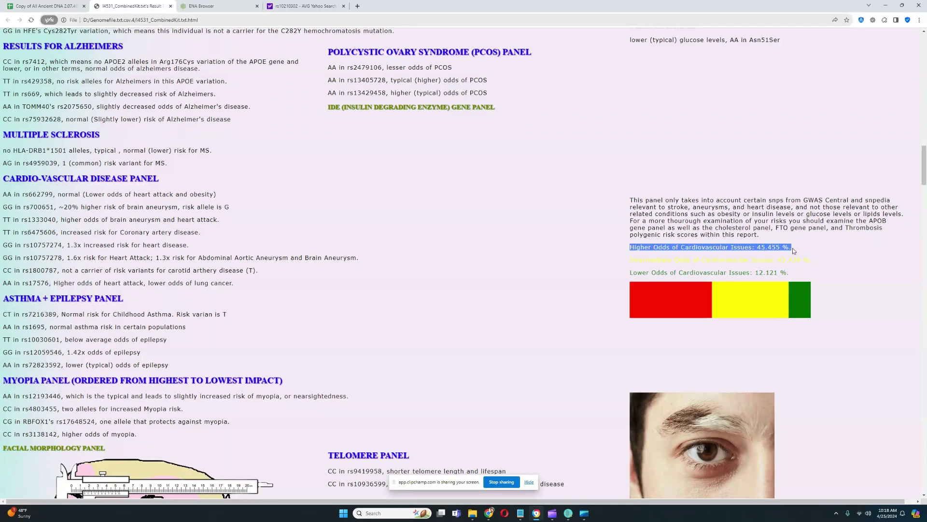
# Highlight the EDAR rs3827760 genotype in the facial morphology panel and check it against the Eurogenes K13 results in Admixture Studio.
pyautogui.scroll(-5, 792, 247)
pyautogui.scroll(-1, 520, 248)
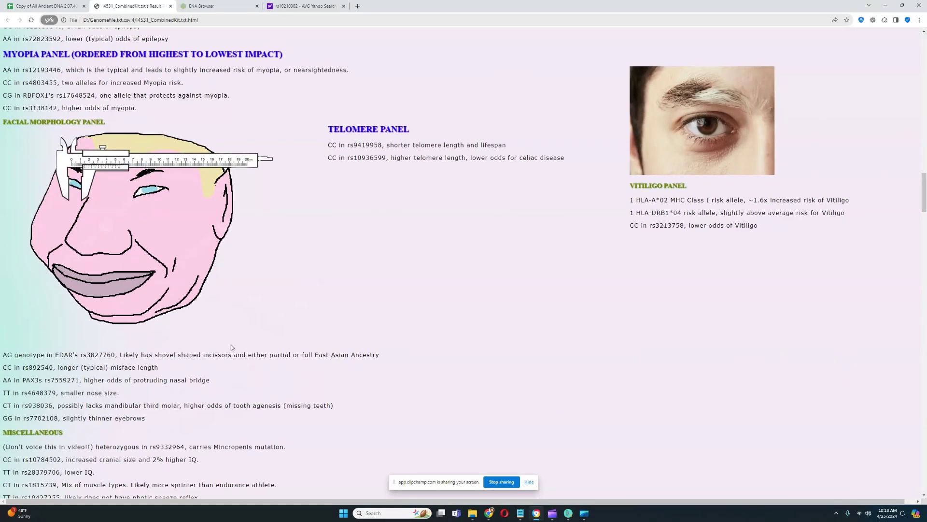
pyautogui.moveTo(7, 355); pyautogui.dragTo(122, 355)
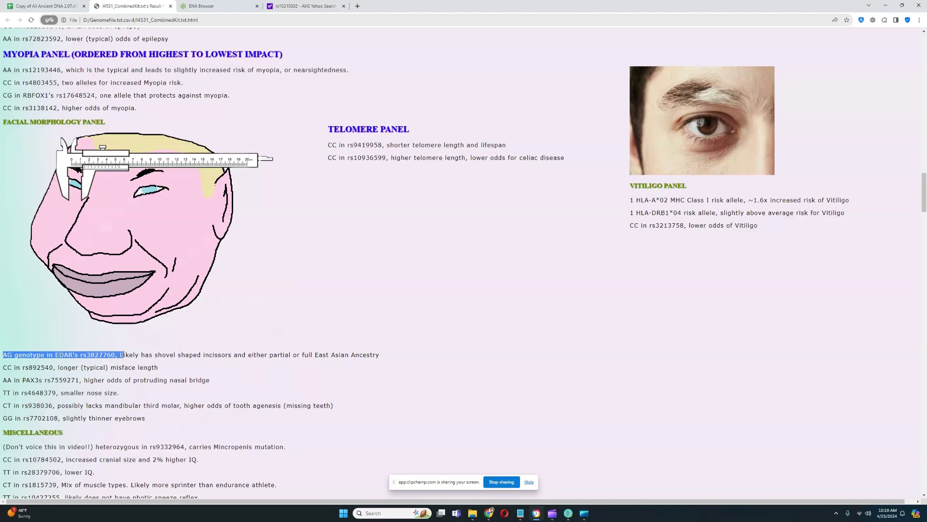
pyautogui.click(564, 508)
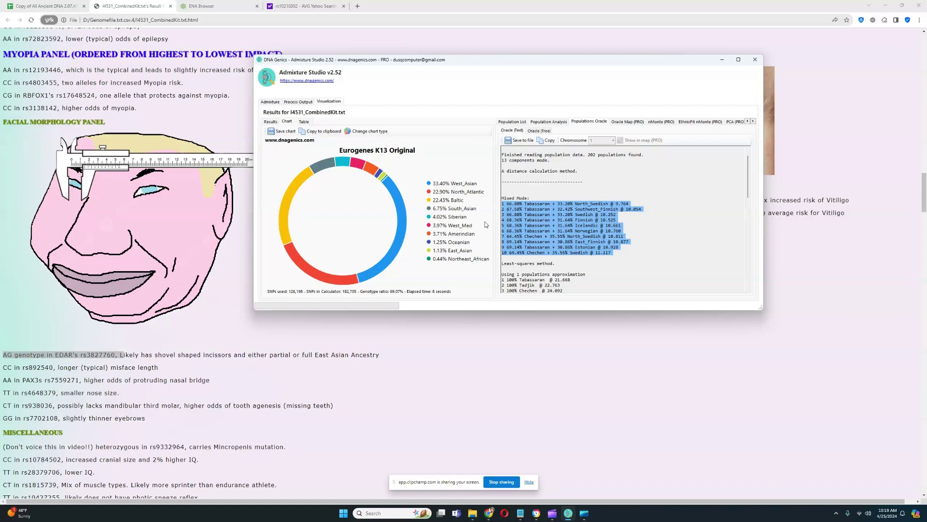
pyautogui.click(407, 379)
pyautogui.moveTo(2, 355); pyautogui.dragTo(117, 352)
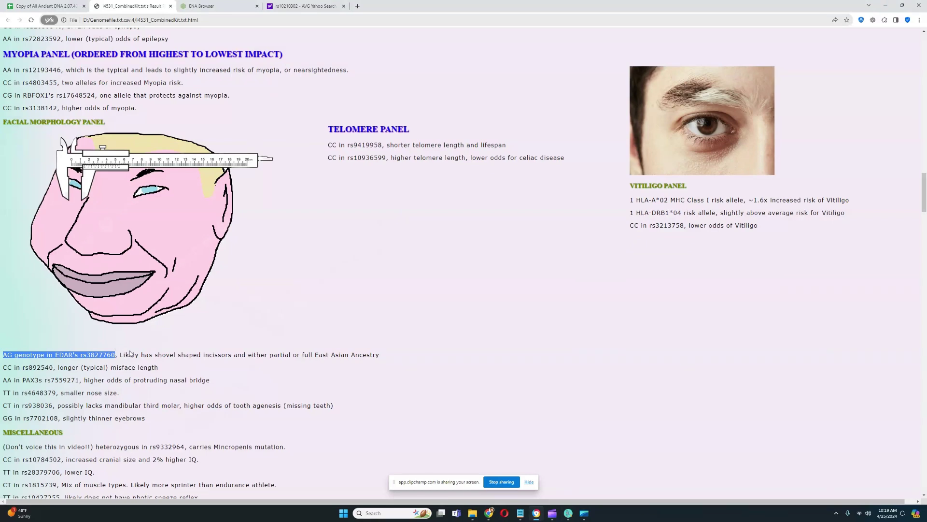
# Highlight the facial morphology entries for nose size, eyebrow thickness, nasal bridge and midface length in turn.
pyautogui.moveTo(2, 393); pyautogui.dragTo(115, 392)
pyautogui.click(111, 403)
pyautogui.moveTo(2, 418); pyautogui.dragTo(153, 419)
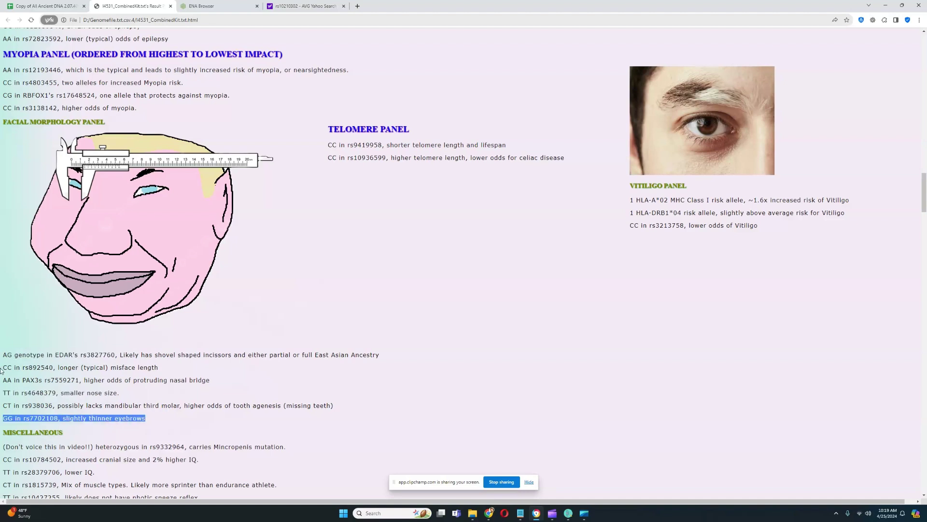
pyautogui.moveTo(20, 380); pyautogui.dragTo(236, 378)
pyautogui.click(236, 379)
pyautogui.moveTo(2, 367); pyautogui.dragTo(177, 363)
pyautogui.click(177, 361)
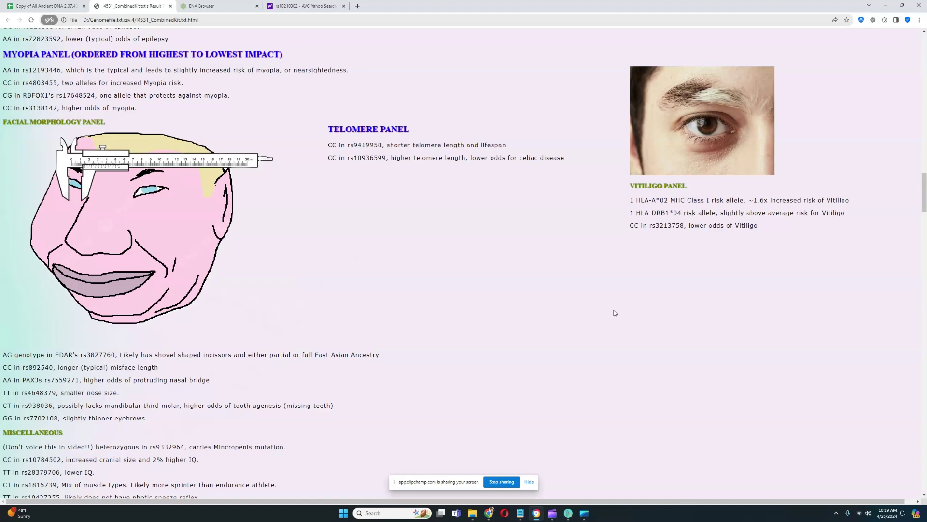
# Highlight the start of the rs9332964 entry in the Miscellaneous section.
pyautogui.scroll(-4, 607, 273)
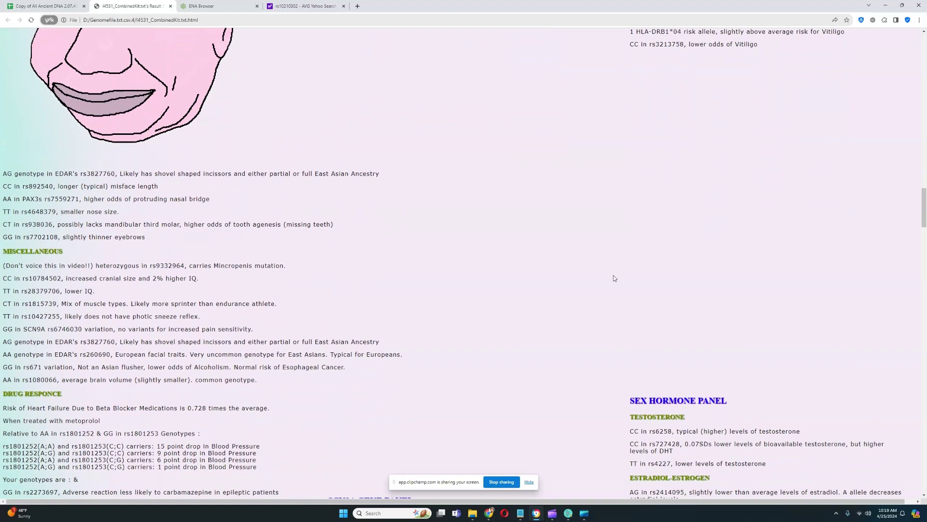
pyautogui.moveTo(3, 266); pyautogui.dragTo(179, 266)
pyautogui.click(178, 266)
pyautogui.moveTo(3, 266); pyautogui.dragTo(97, 266)
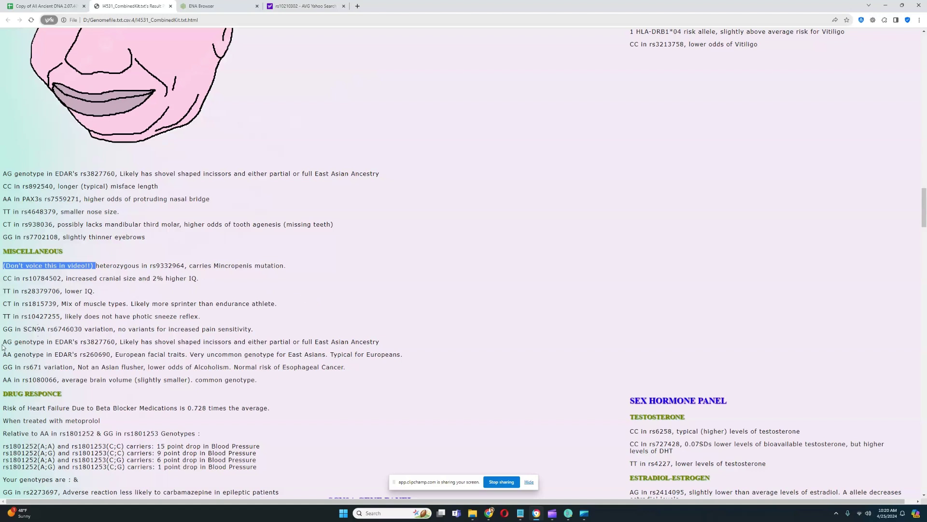
# Compare the two EDAR entries, rs3827760 and rs260690, in the Miscellaneous section by highlighting each.
pyautogui.moveTo(2, 342); pyautogui.dragTo(380, 343)
pyautogui.moveTo(2, 356); pyautogui.dragTo(422, 358)
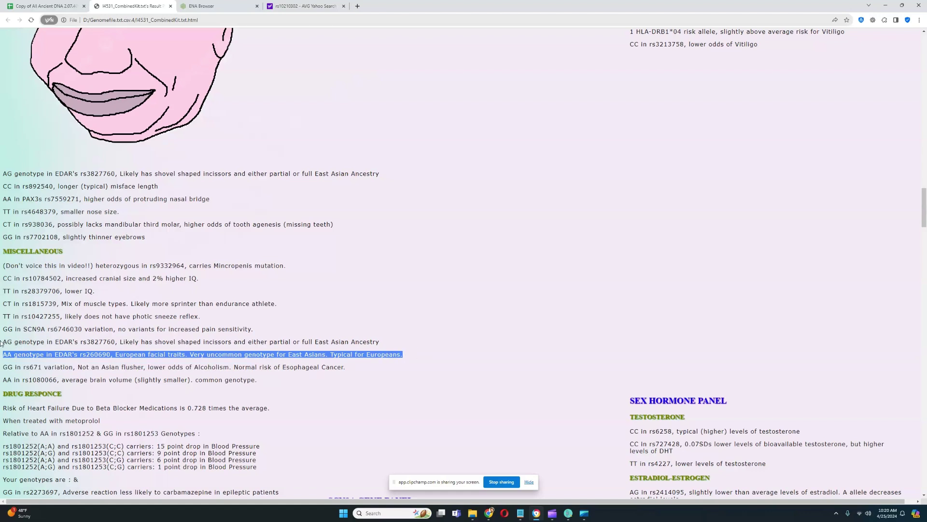
pyautogui.moveTo(2, 343); pyautogui.dragTo(125, 343)
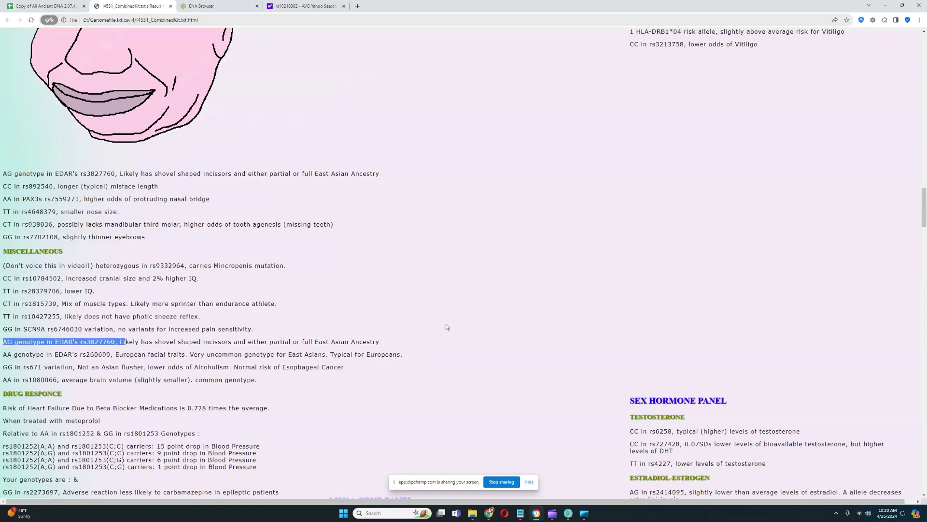
# Review the drug response and sex hormone results and highlight the risk score in the alcoholism panel.
pyautogui.scroll(-3, 452, 321)
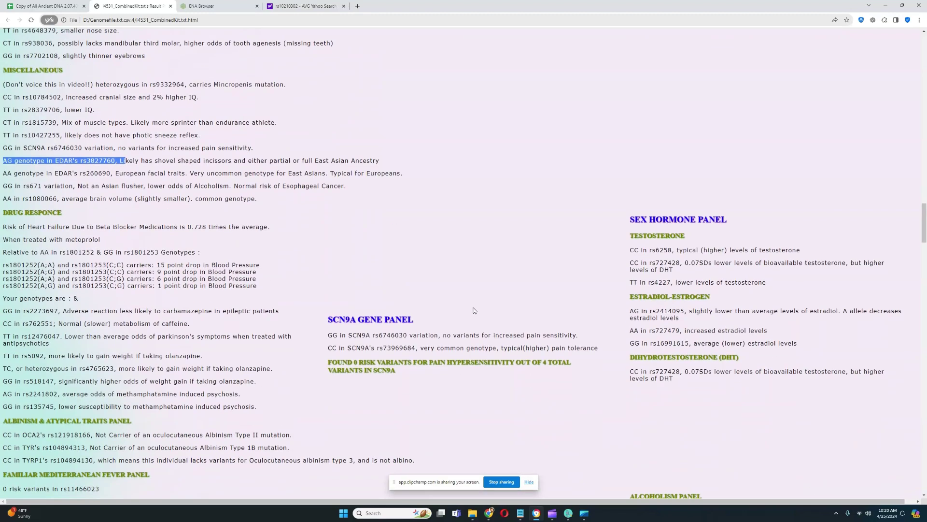
pyautogui.scroll(-1, 475, 310)
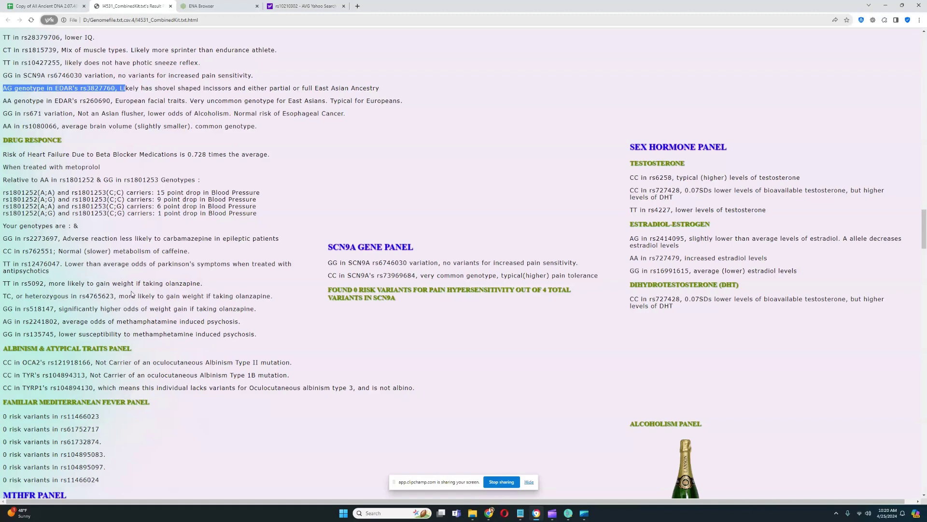
pyautogui.scroll(-1, 137, 287)
pyautogui.scroll(-2, 138, 285)
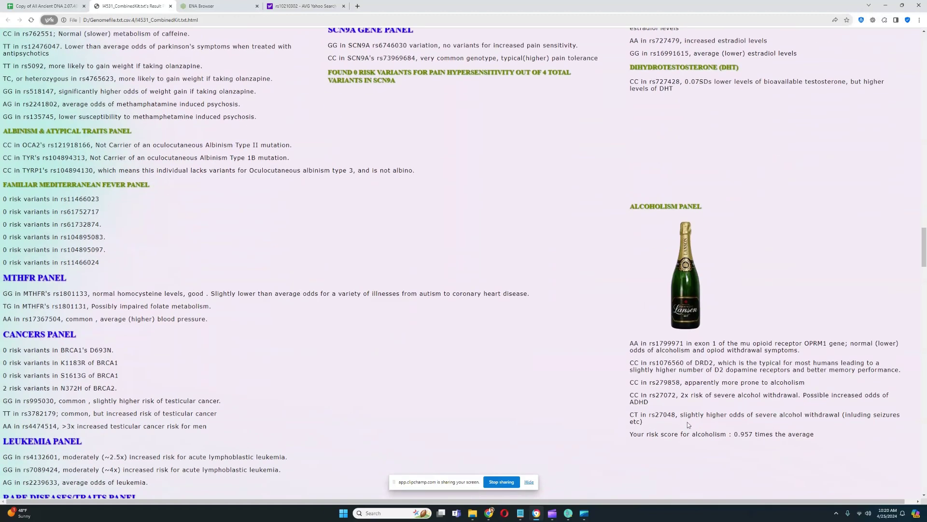
pyautogui.tripleClick(705, 431)
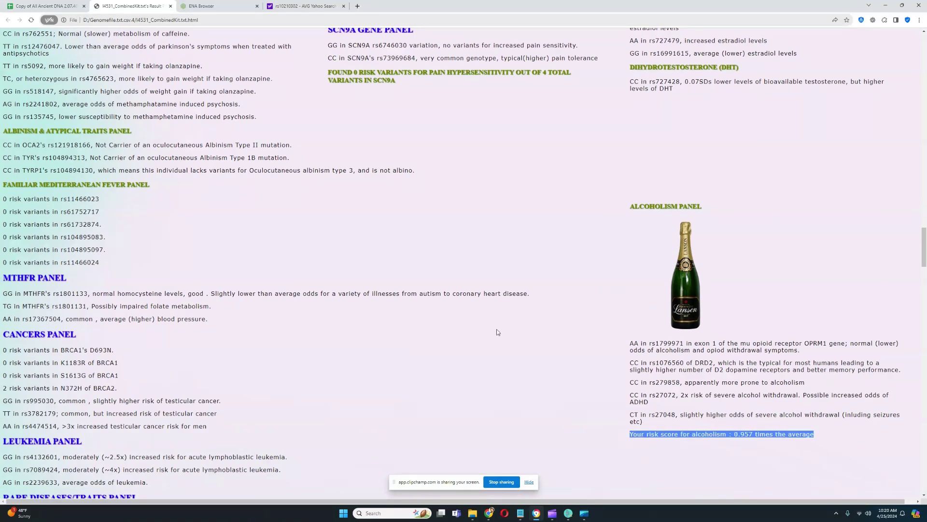
# Highlight the three testicular cancer entries and the leukemia panel entries, and clear the selection.
pyautogui.scroll(-3, 482, 316)
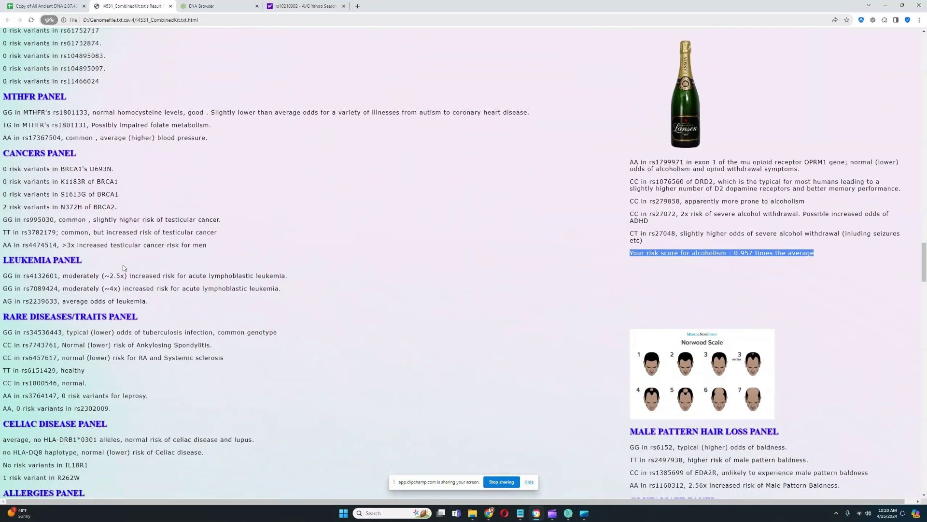
pyautogui.scroll(1, 130, 261)
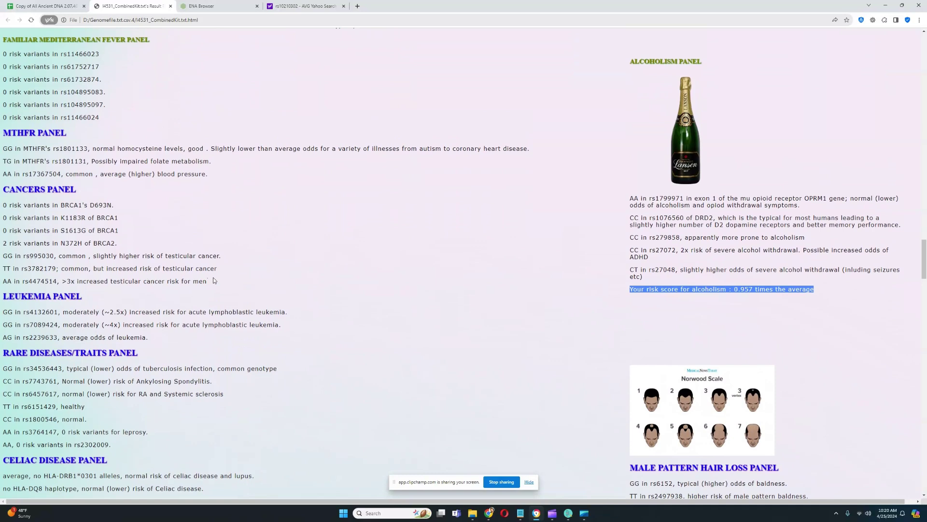
pyautogui.moveTo(214, 282); pyautogui.dragTo(1, 255)
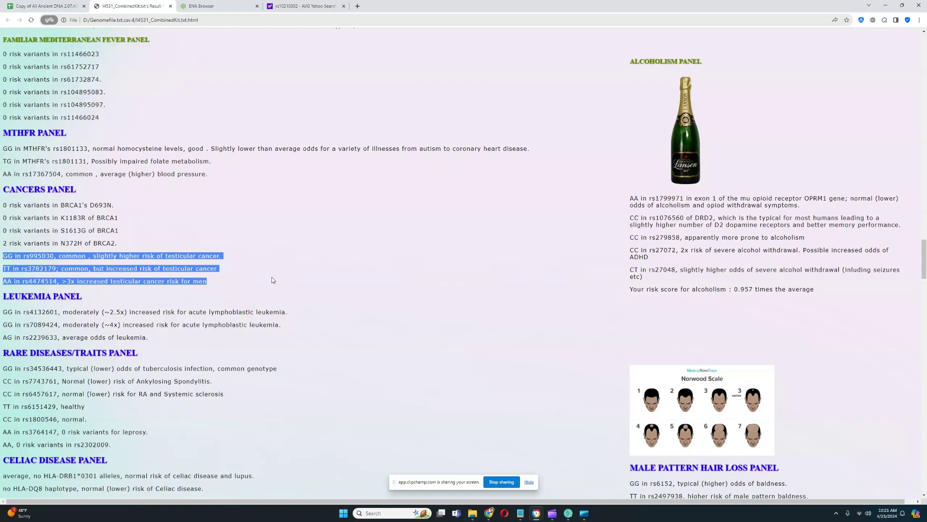
pyautogui.moveTo(170, 337); pyautogui.dragTo(25, 314)
pyautogui.click(361, 291)
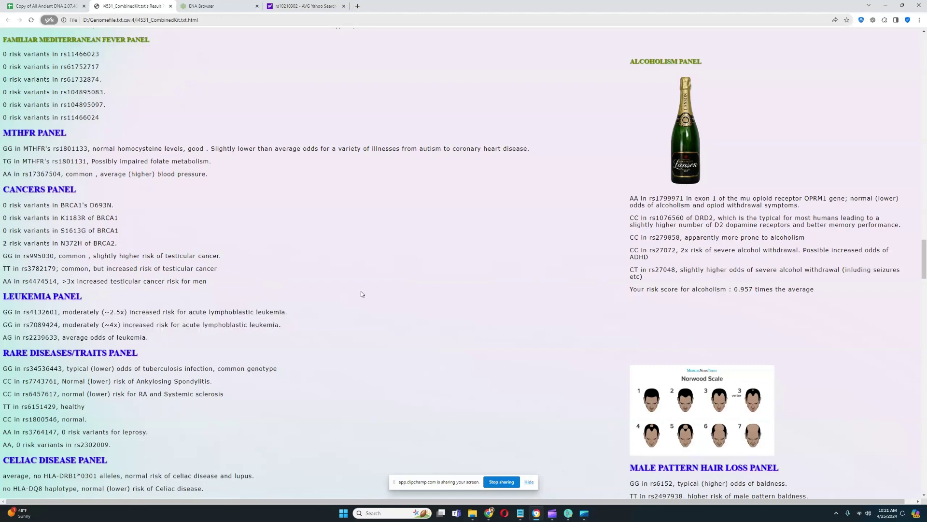
# Highlight the androgen receptor baldness entry and the lower odds of autoimmune disease in the HLA gene panel.
pyautogui.scroll(-2, 377, 292)
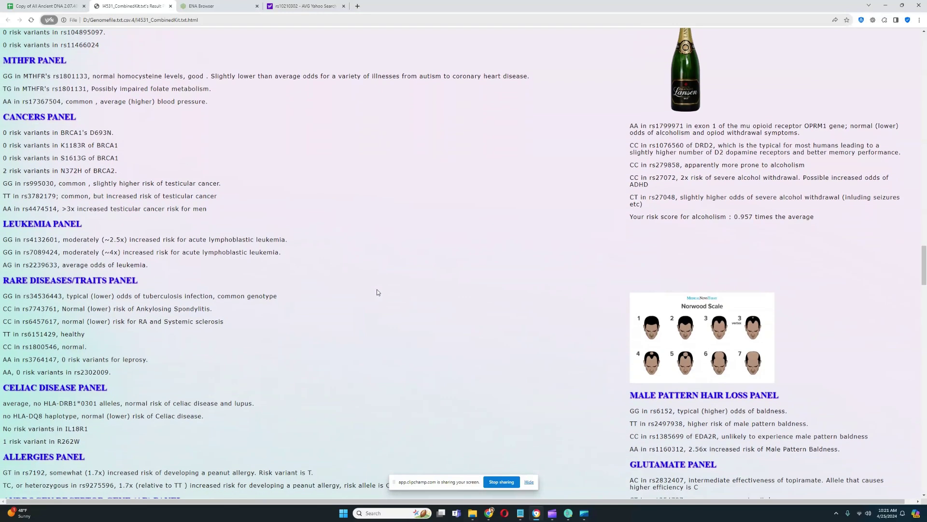
pyautogui.scroll(-3, 377, 292)
pyautogui.scroll(-4, 378, 293)
pyautogui.scroll(-2, 377, 292)
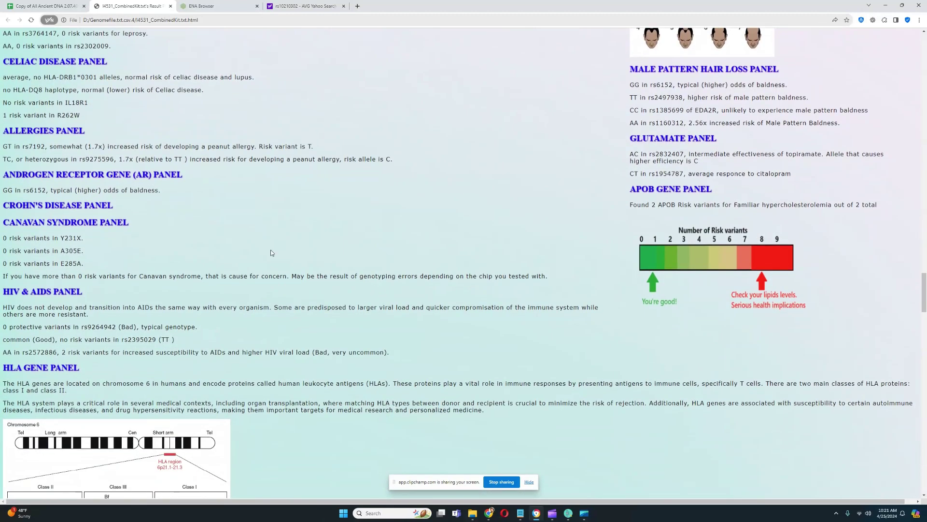
pyautogui.tripleClick(81, 190)
pyautogui.scroll(-7, 269, 220)
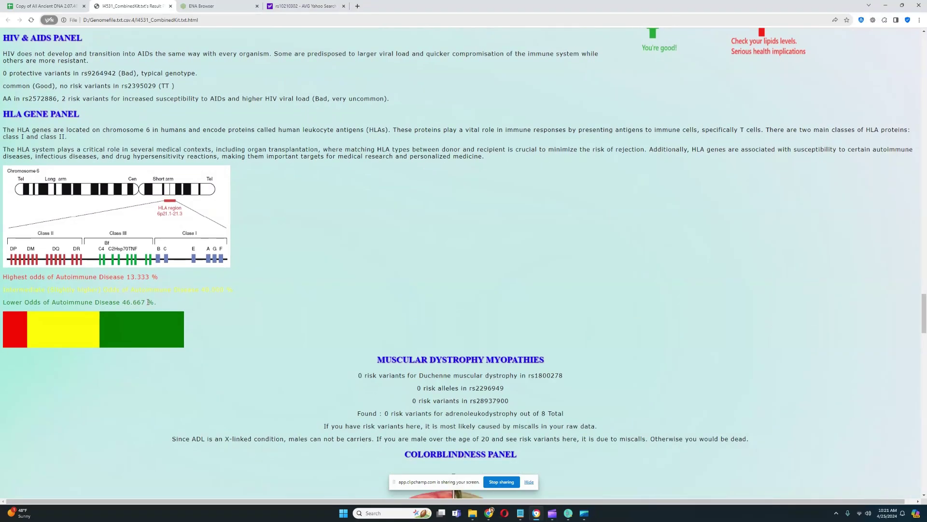
pyautogui.moveTo(160, 303); pyautogui.dragTo(2, 302)
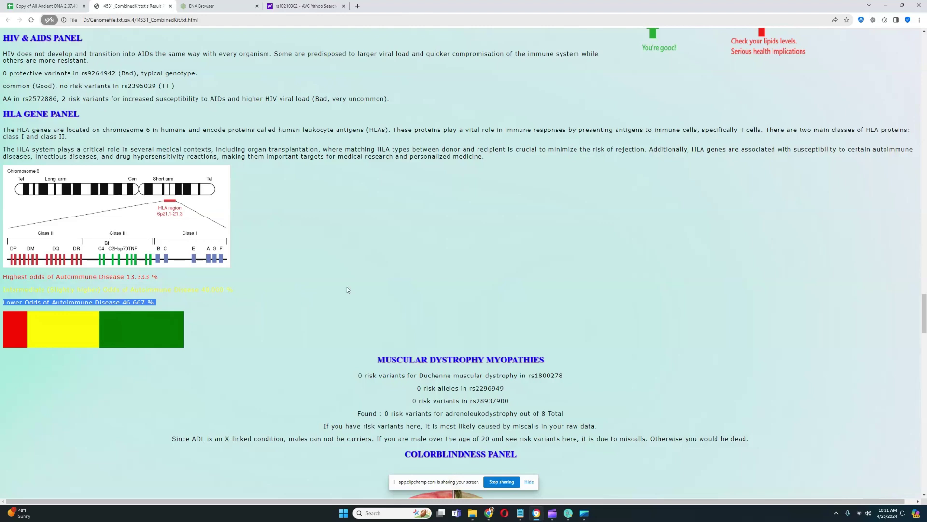
# Review the muscular dystrophy results and highlight the OPN1SW entry in the colorblindness panel.
pyautogui.scroll(-3, 348, 294)
pyautogui.scroll(-5, 458, 266)
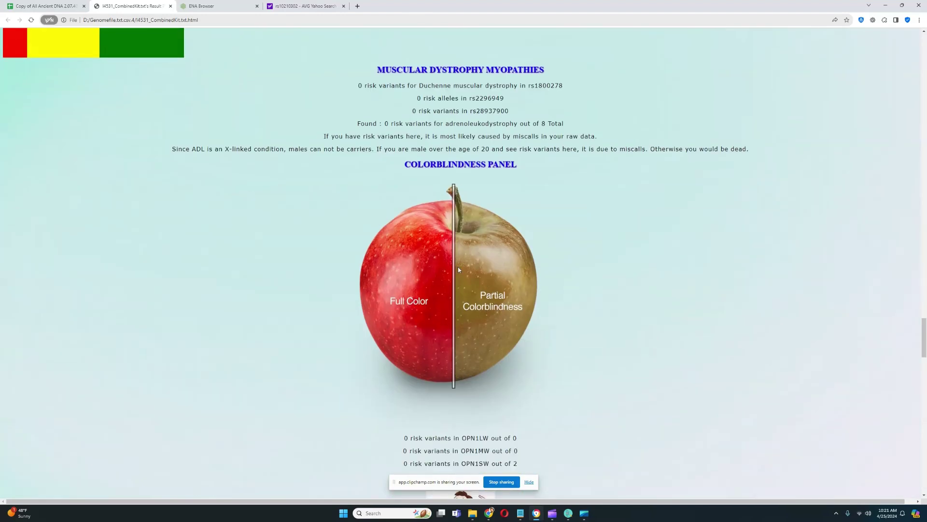
pyautogui.moveTo(526, 358); pyautogui.dragTo(401, 353)
pyautogui.scroll(-4, 545, 330)
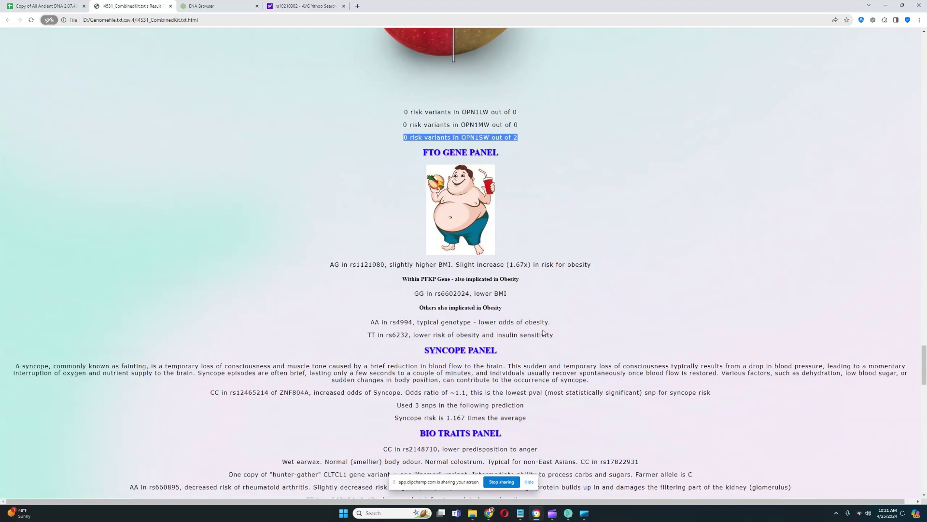
# Review the FTO gene panel and highlight the overall risk line in the syncope panel.
pyautogui.scroll(-2, 543, 334)
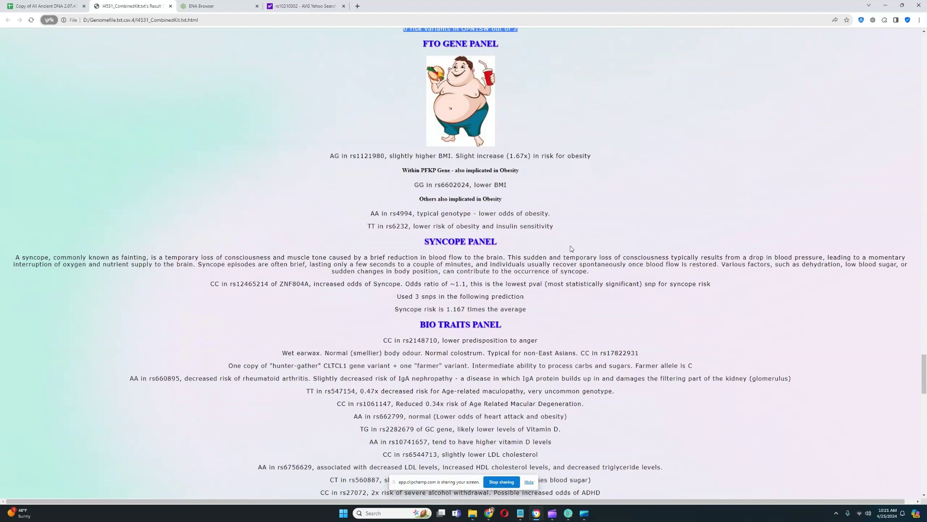
pyautogui.scroll(-3, 591, 232)
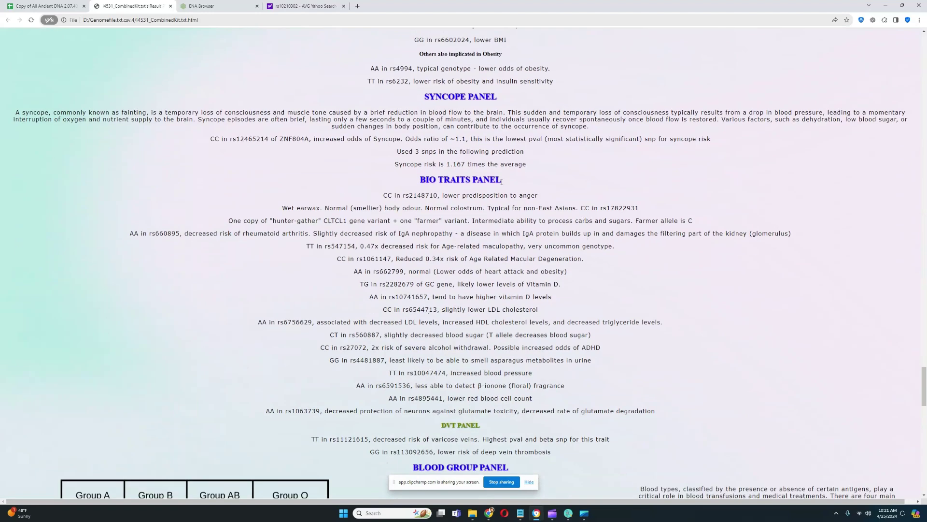
pyautogui.moveTo(388, 153); pyautogui.dragTo(578, 161)
pyautogui.click(579, 161)
pyautogui.moveTo(394, 165); pyautogui.dragTo(526, 165)
pyautogui.scroll(-2, 541, 181)
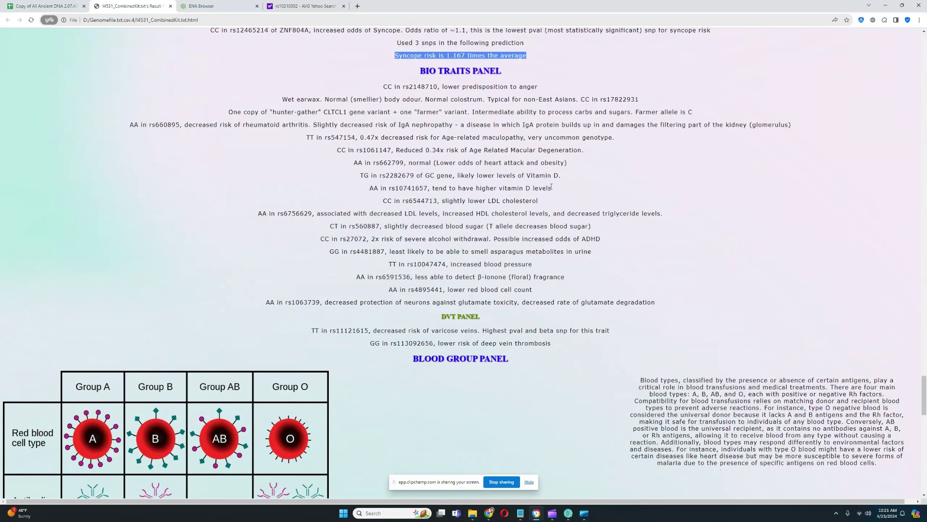
# Highlight the CLTCL1 hunter-gatherer and farmer variant entry and the body odour result in the bio traits panel.
pyautogui.scroll(1, 553, 200)
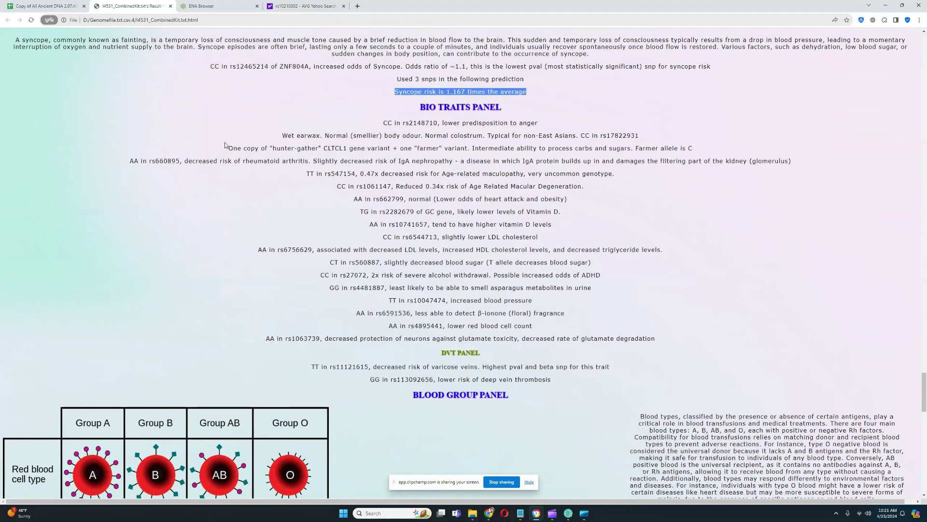
pyautogui.moveTo(227, 148); pyautogui.dragTo(482, 149)
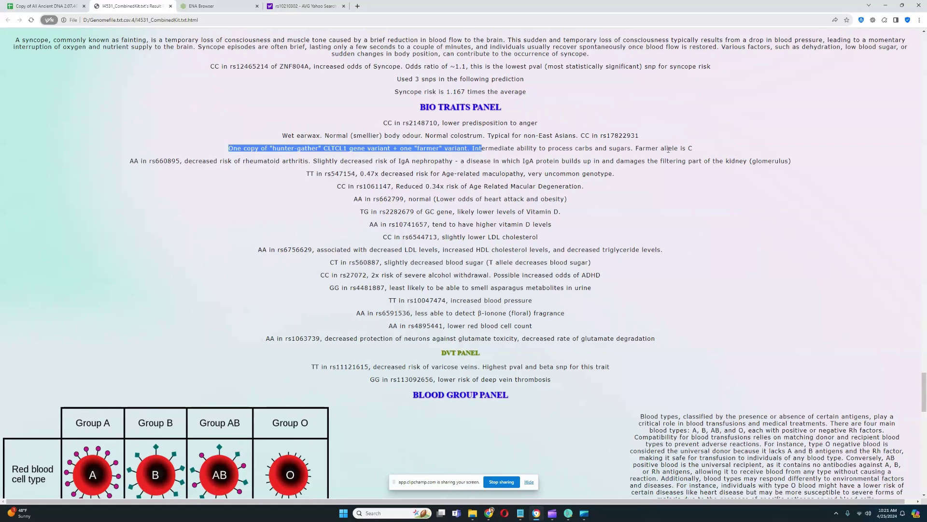
pyautogui.moveTo(325, 135); pyautogui.dragTo(424, 136)
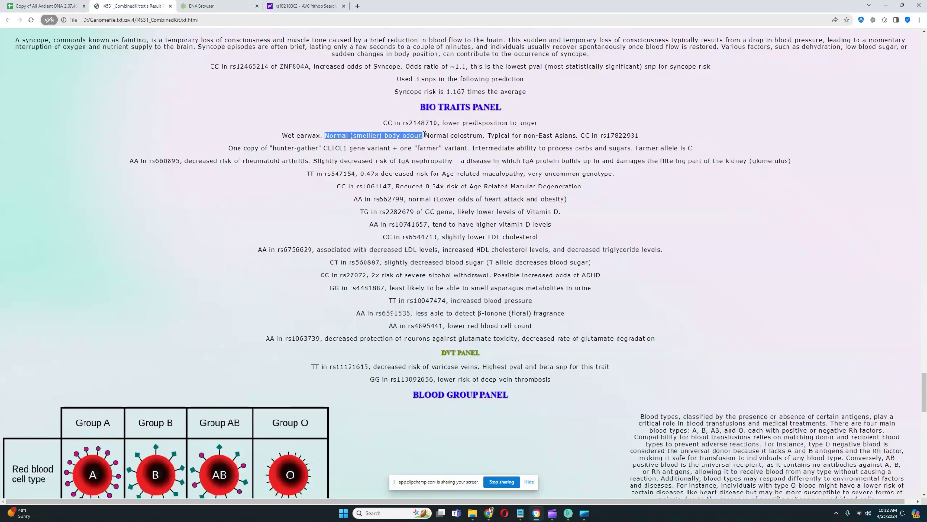
# Highlight the Type B, Type A and Type O lines in the blood group panel's likelihood distribution.
pyautogui.scroll(-8, 625, 277)
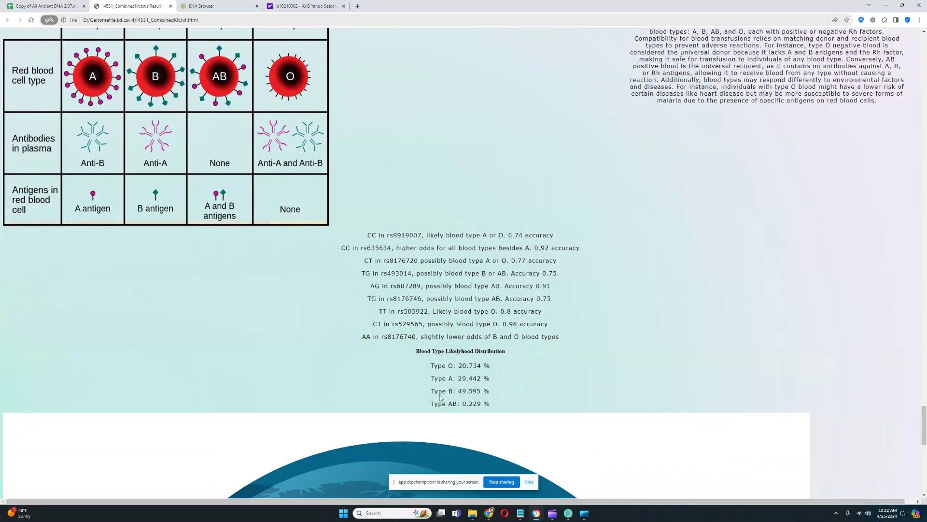
pyautogui.moveTo(431, 390); pyautogui.dragTo(512, 390)
pyautogui.click(512, 390)
pyautogui.hotkey('ctrl', 'a')
pyautogui.click(497, 377)
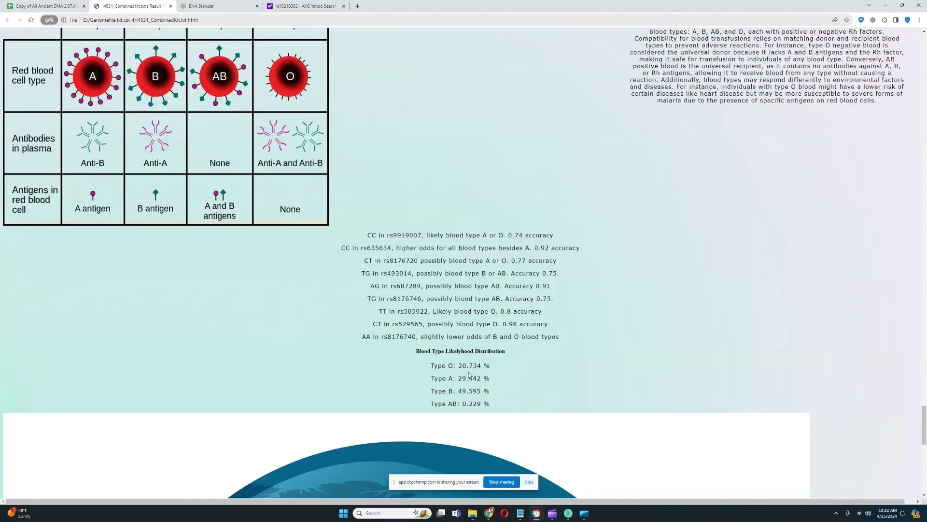
pyautogui.moveTo(432, 403); pyautogui.dragTo(483, 390)
pyautogui.click(500, 405)
pyautogui.click(433, 403)
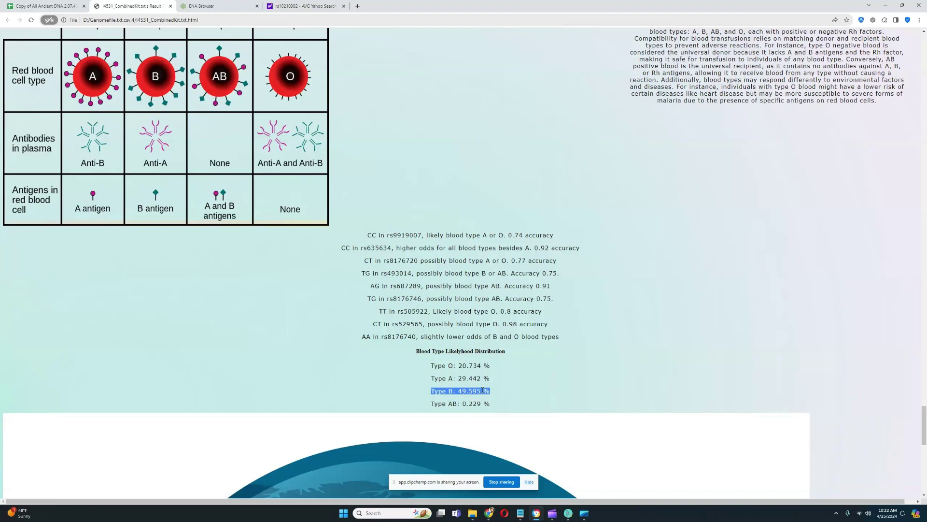
pyautogui.tripleClick(451, 378)
pyautogui.tripleClick(450, 365)
# Enlarge the report page around the blood type likelihood distribution and highlight the Type O percentage.
pyautogui.scroll(4, 532, 370)
pyautogui.scroll(-5, 519, 395)
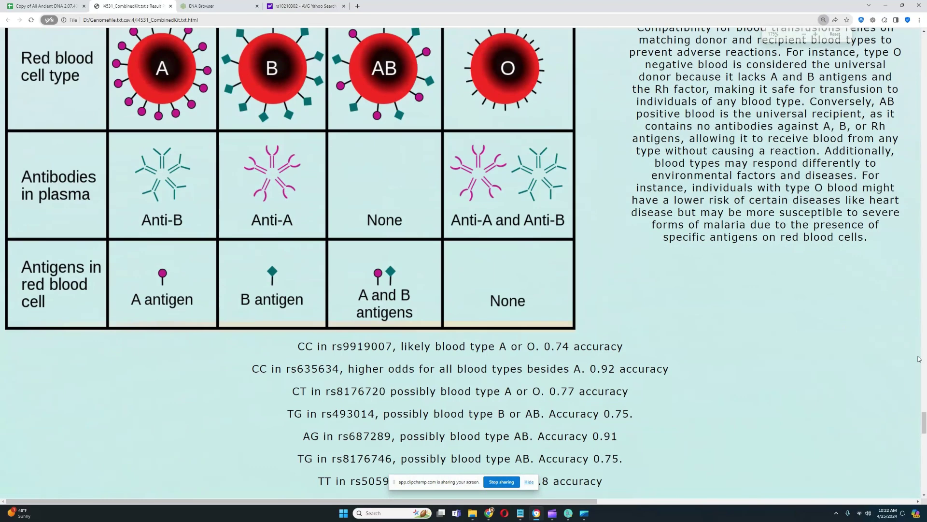
pyautogui.moveTo(924, 423); pyautogui.dragTo(924, 447)
pyautogui.scroll(3, 745, 304)
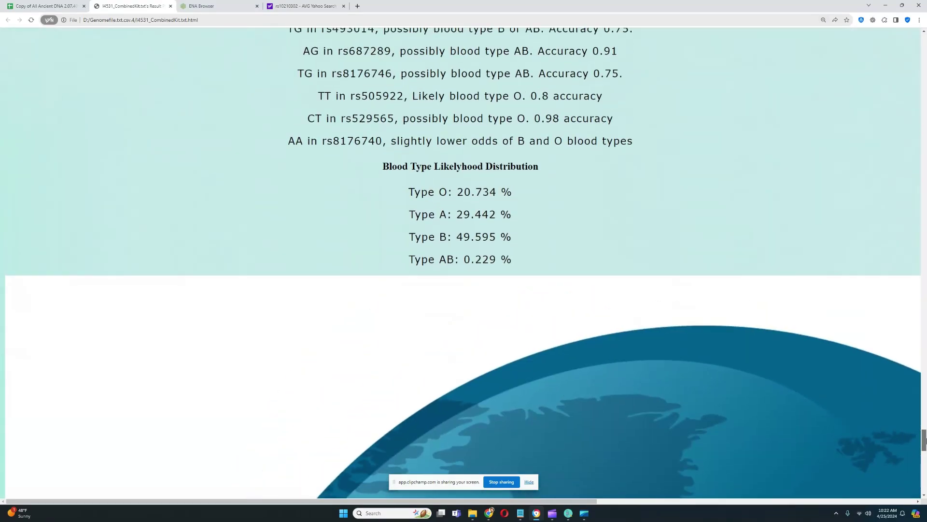
pyautogui.scroll(3, 751, 302)
pyautogui.scroll(-15, 750, 303)
pyautogui.scroll(5, 754, 291)
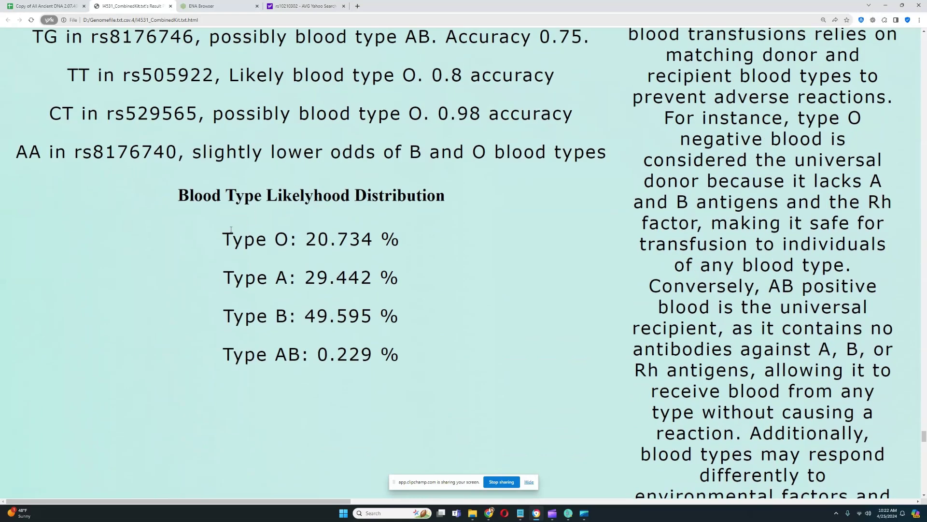
pyautogui.moveTo(232, 238); pyautogui.dragTo(402, 239)
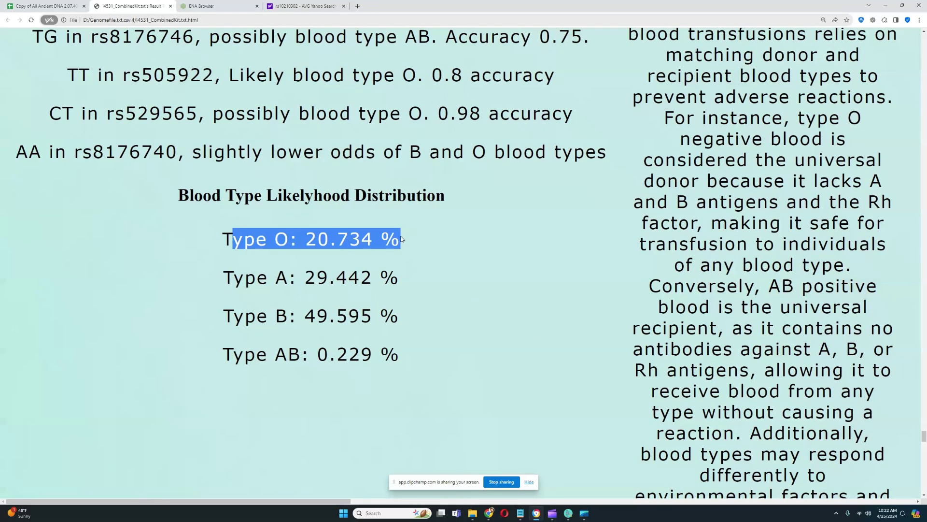
pyautogui.click(401, 238)
pyautogui.moveTo(329, 240); pyautogui.dragTo(392, 242)
pyautogui.click(392, 242)
pyautogui.moveTo(317, 241); pyautogui.dragTo(391, 243)
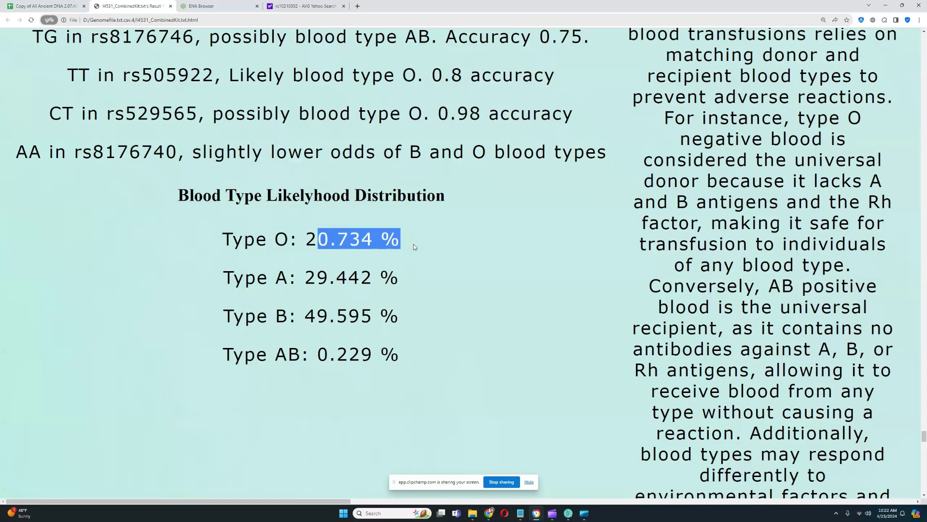
pyautogui.click(413, 245)
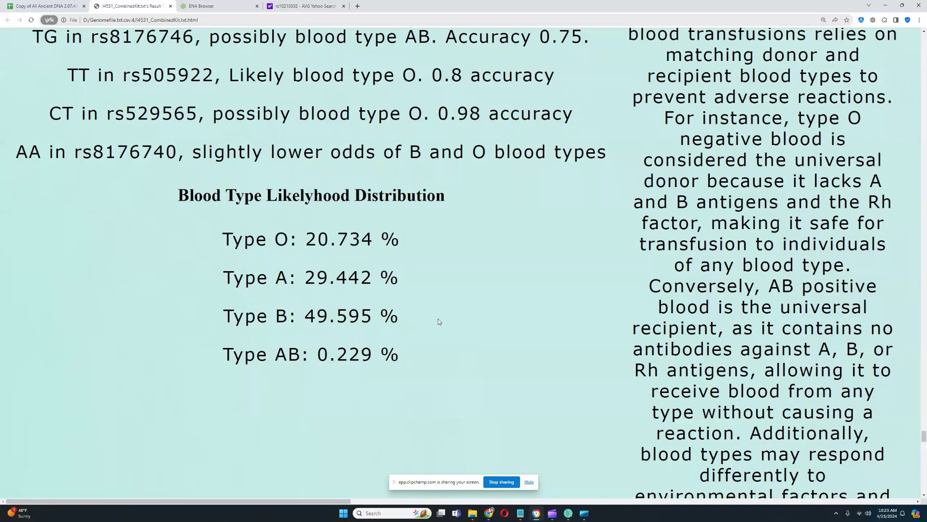
# Reset the page zoom to 100% and return to the blood type likelihood distribution.
pyautogui.hotkey('ctrl', '+')
pyautogui.click(836, 34)
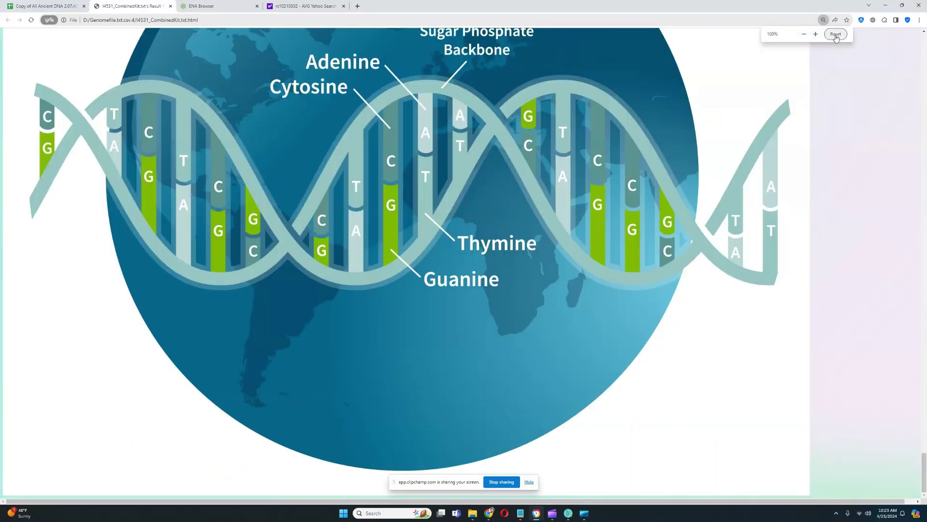
pyautogui.scroll(8, 607, 186)
pyautogui.scroll(1, 578, 314)
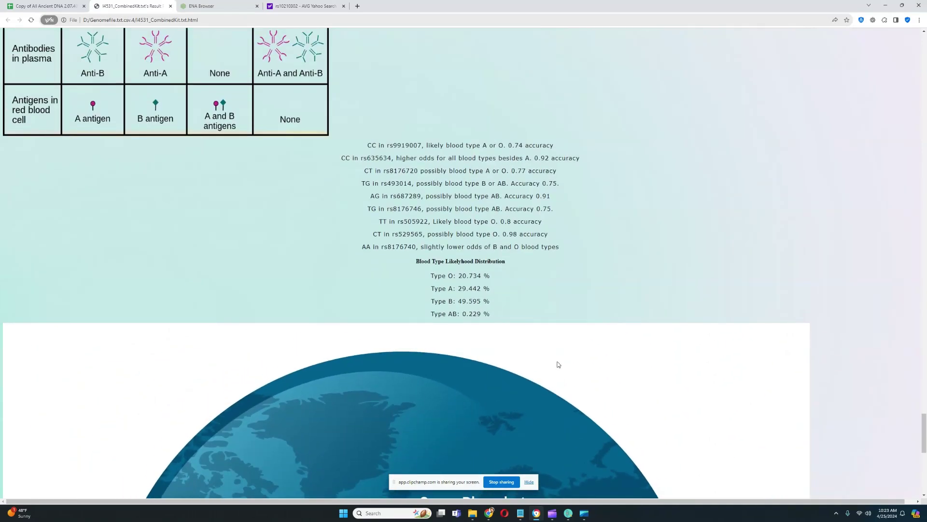
pyautogui.scroll(2, 559, 371)
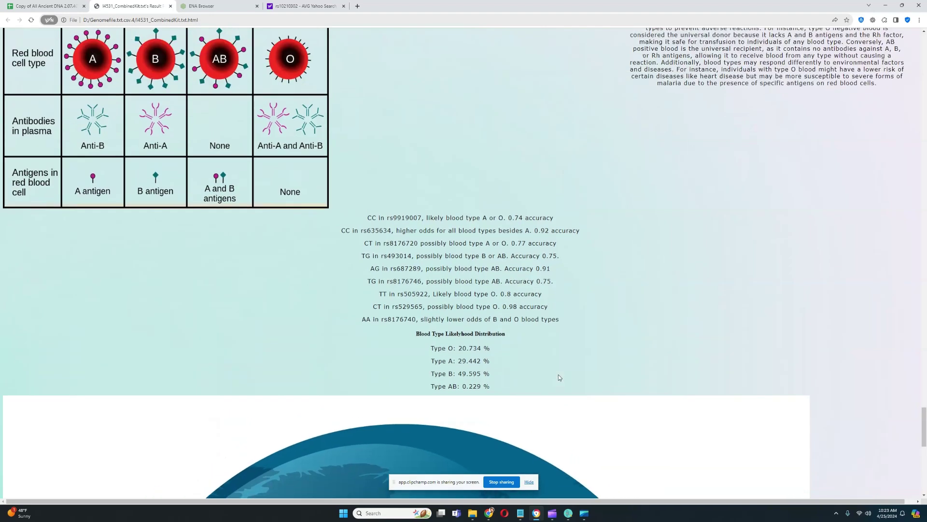